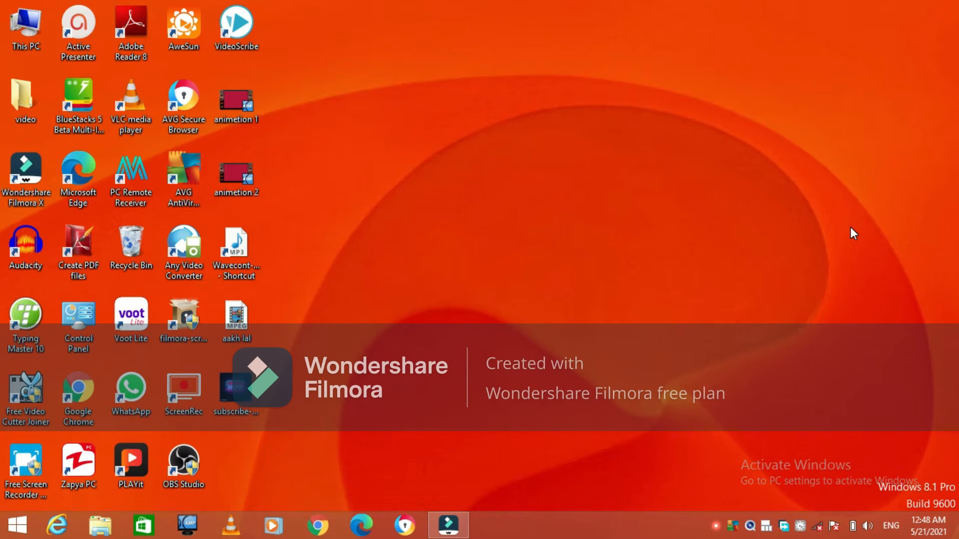
Step: Refresh the Windows desktop three times in a row
right_click(584, 124)
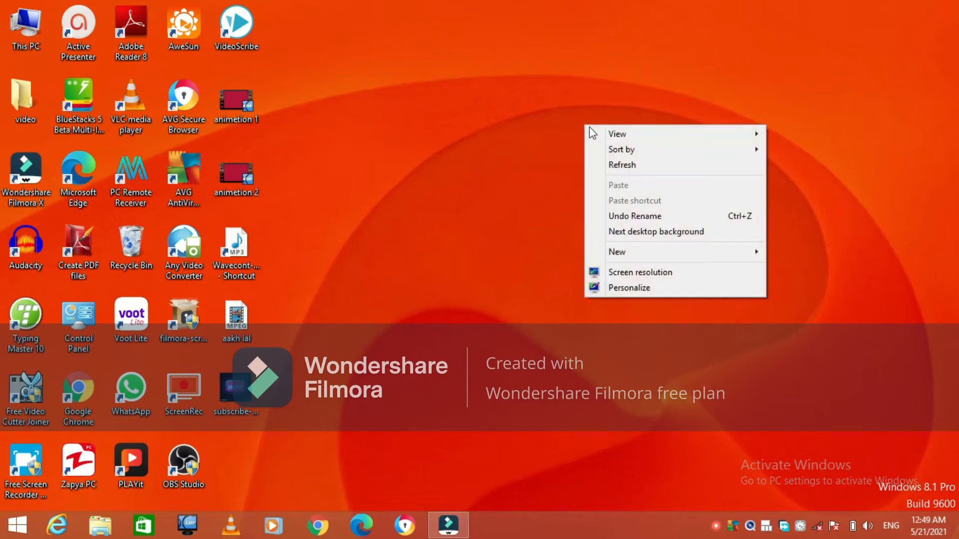
left_click(618, 163)
right_click(618, 163)
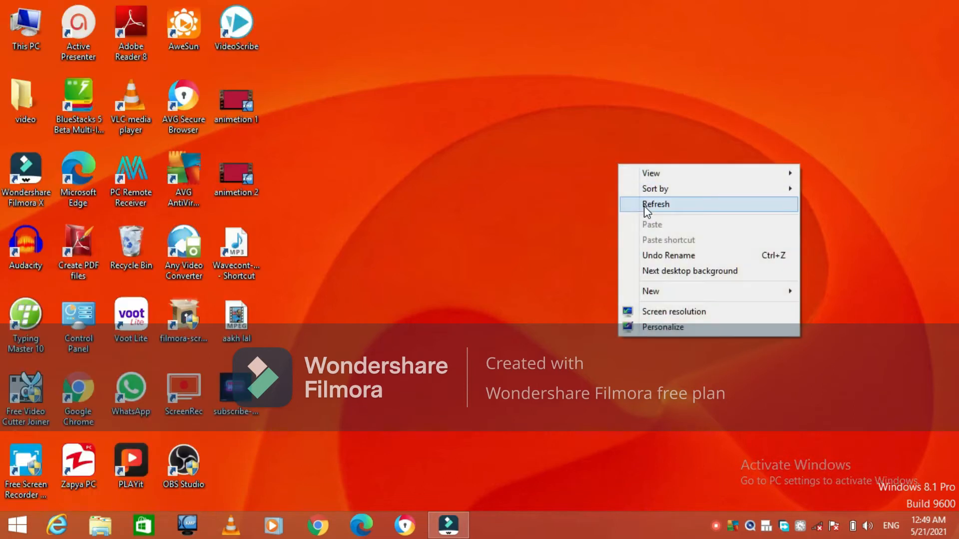
left_click(643, 206)
right_click(643, 205)
left_click(678, 247)
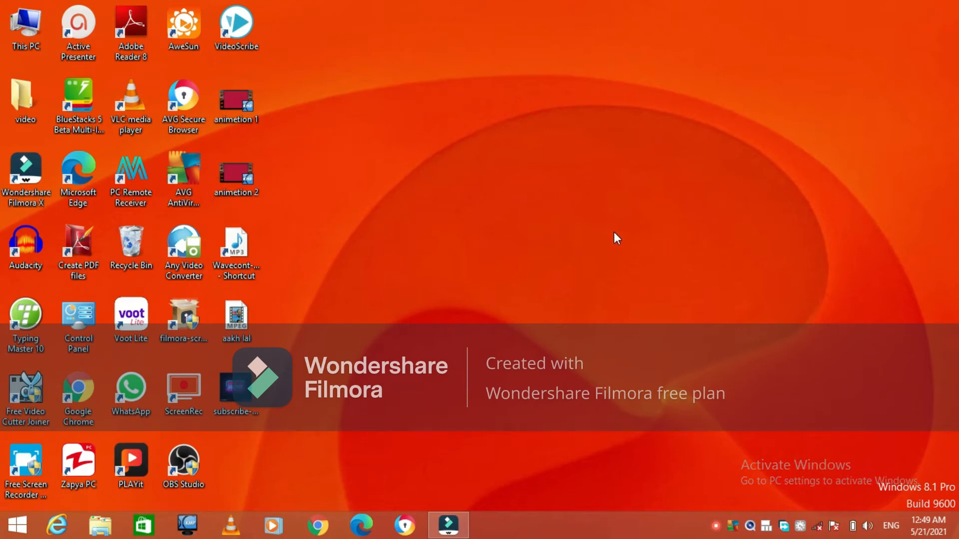
Step: Search everywhere on the computer for "msword" and show the full results
left_click(13, 533)
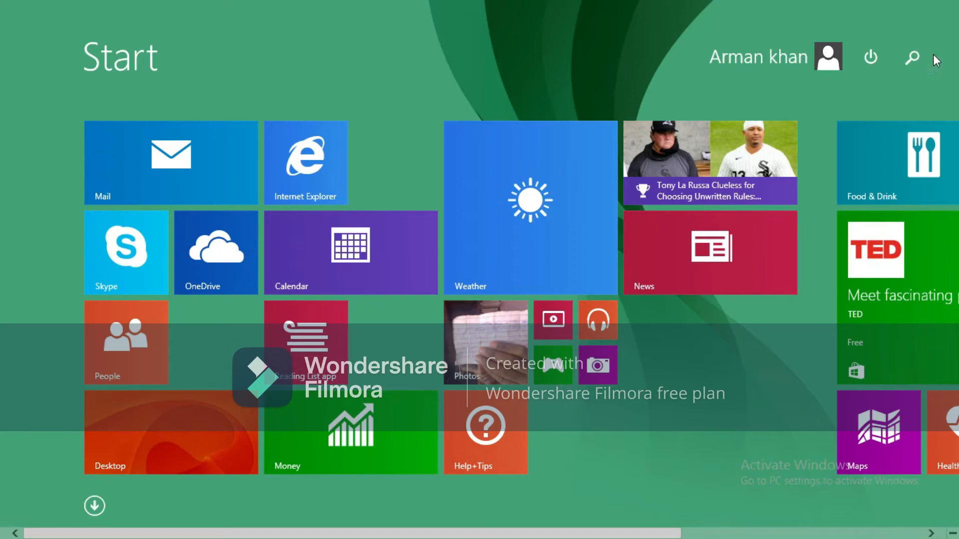
left_click(915, 56)
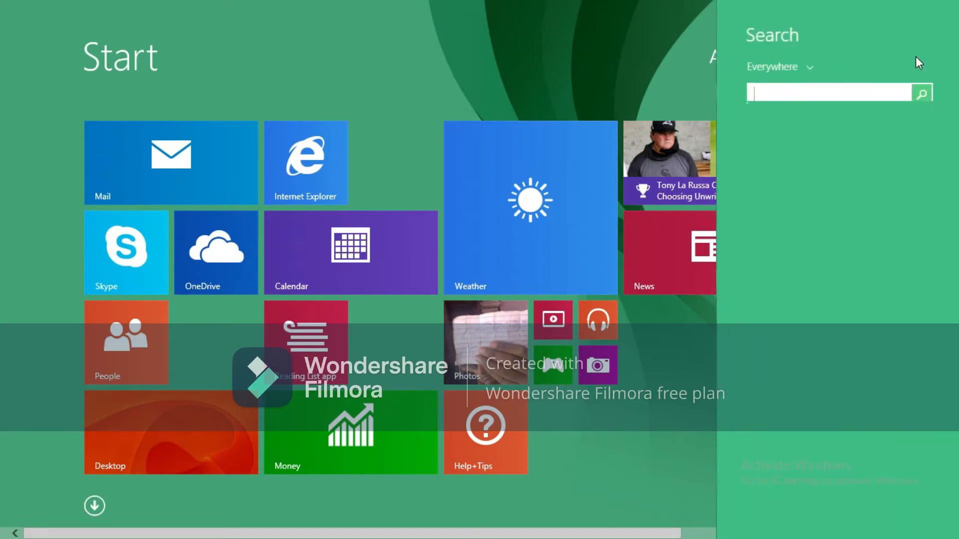
left_click(867, 93)
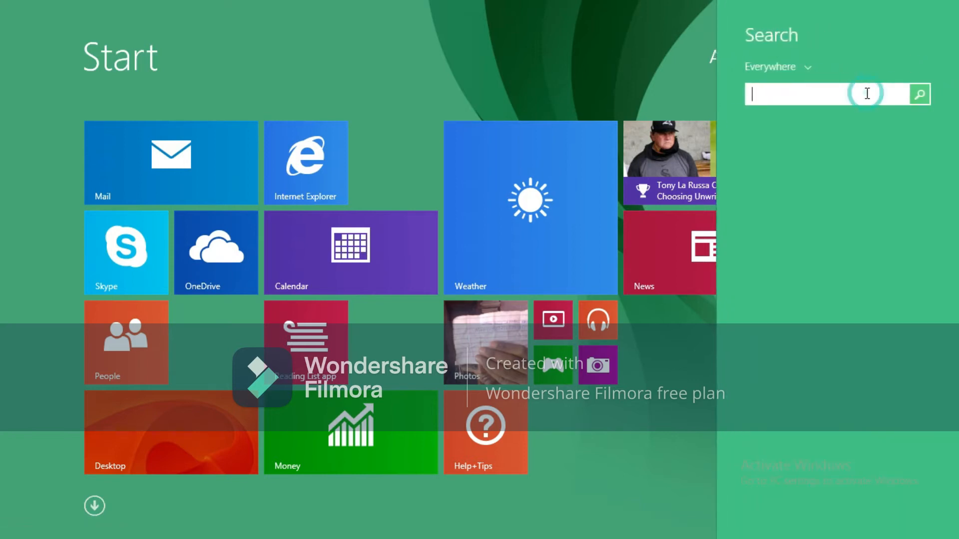
type("msw")
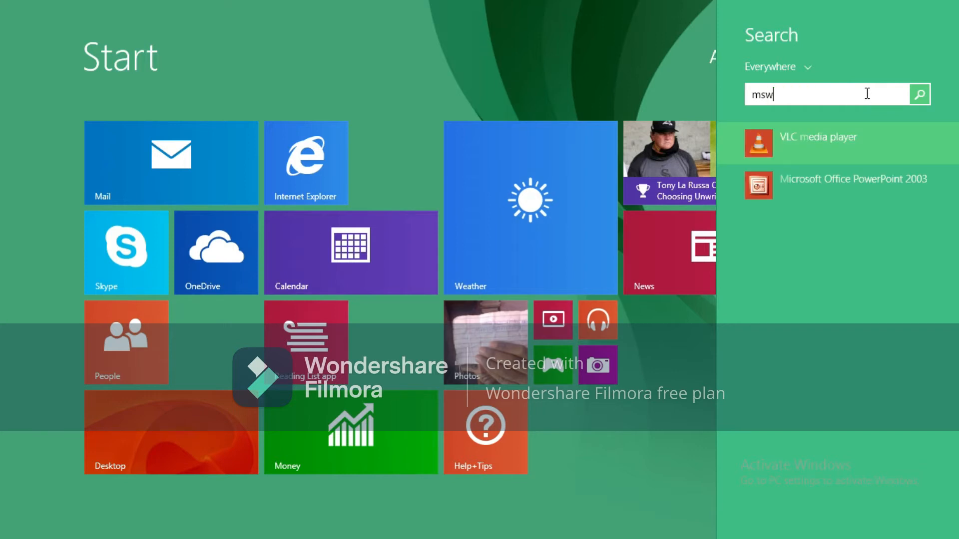
type("ord")
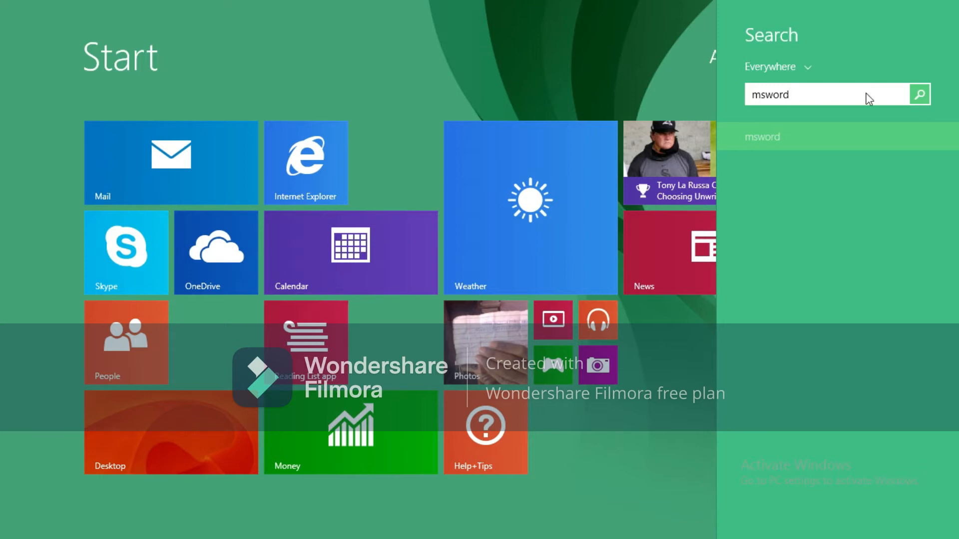
key("Return")
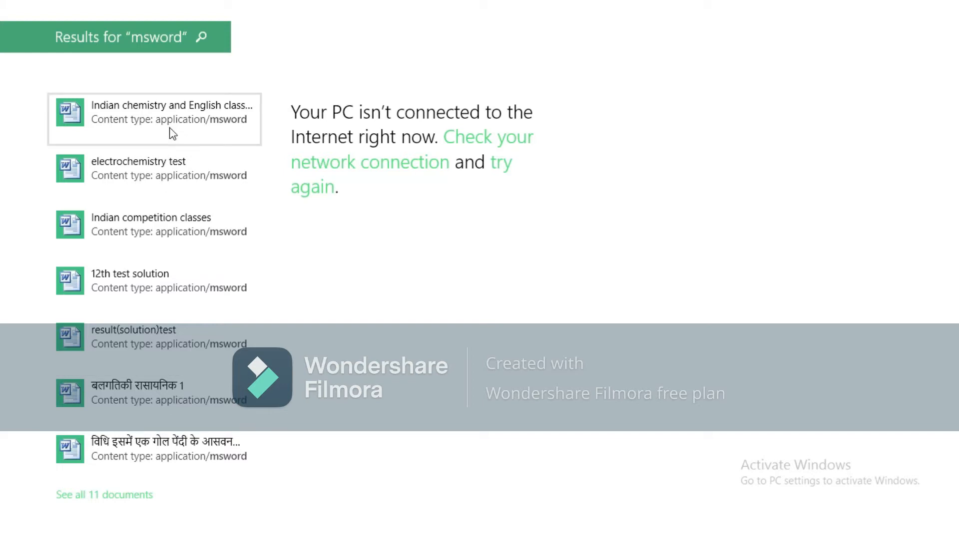
Step: Open the "Indian chemistry and English classes" document from the results and dismiss Document Recovery, removing the recovered files
mouse_move(171, 129)
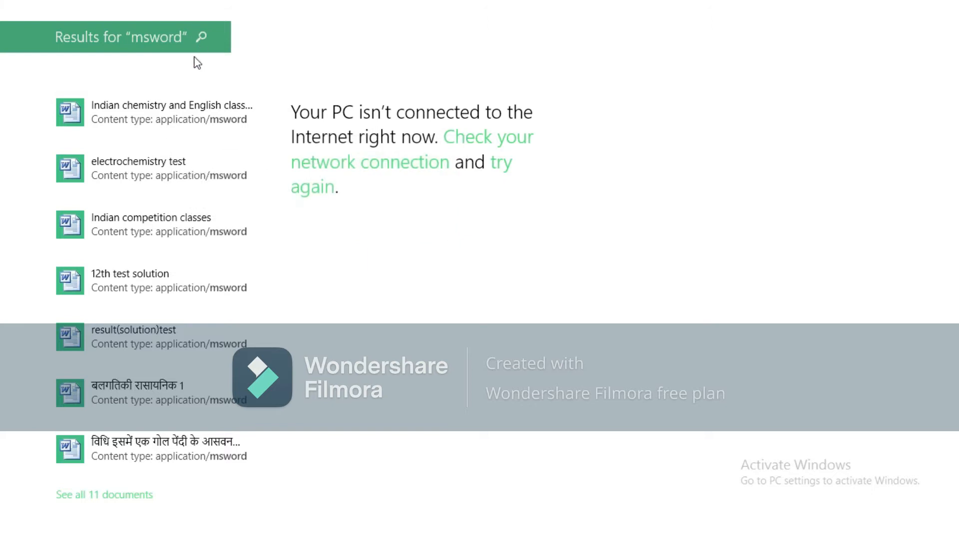
left_click(185, 106)
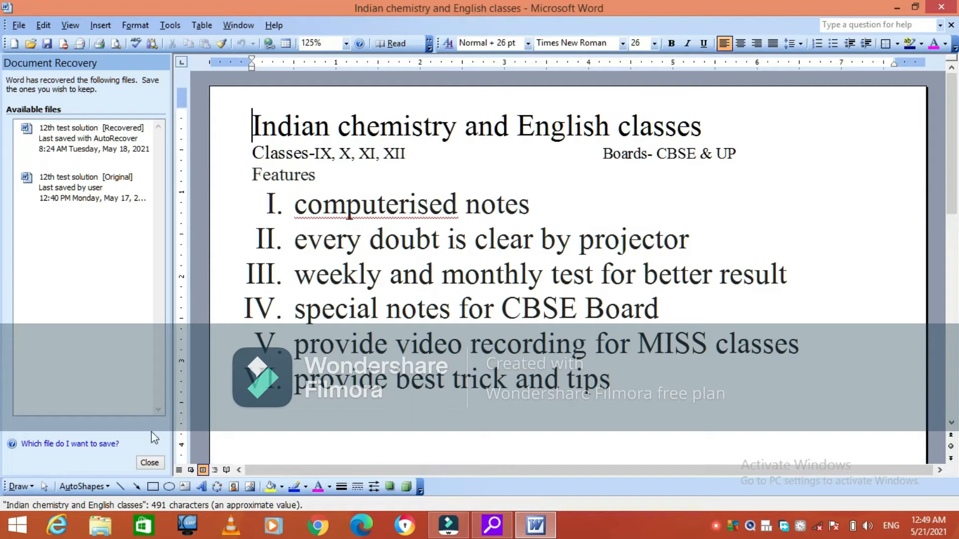
left_click(149, 462)
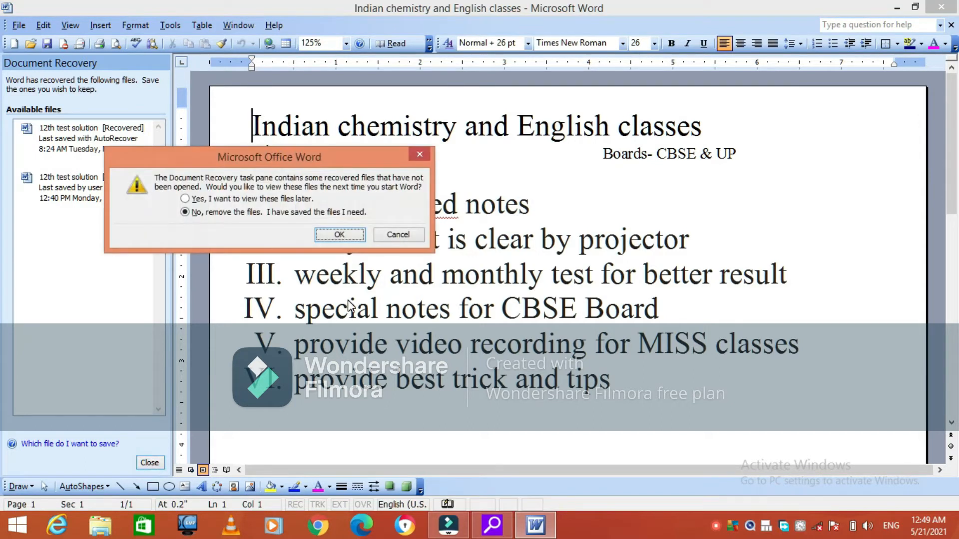
left_click(329, 235)
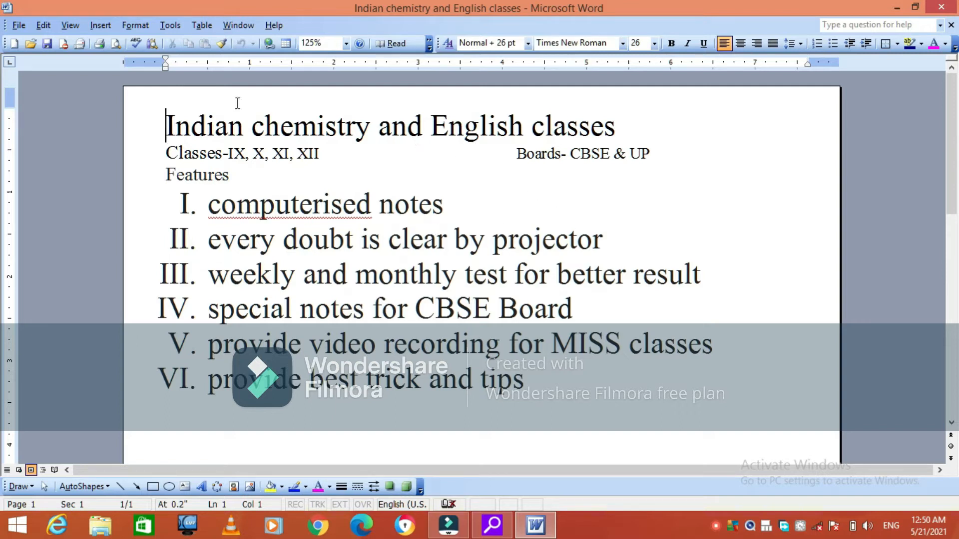
Step: Open the existing file "12th test solution" from the Documents folder
left_click(19, 25)
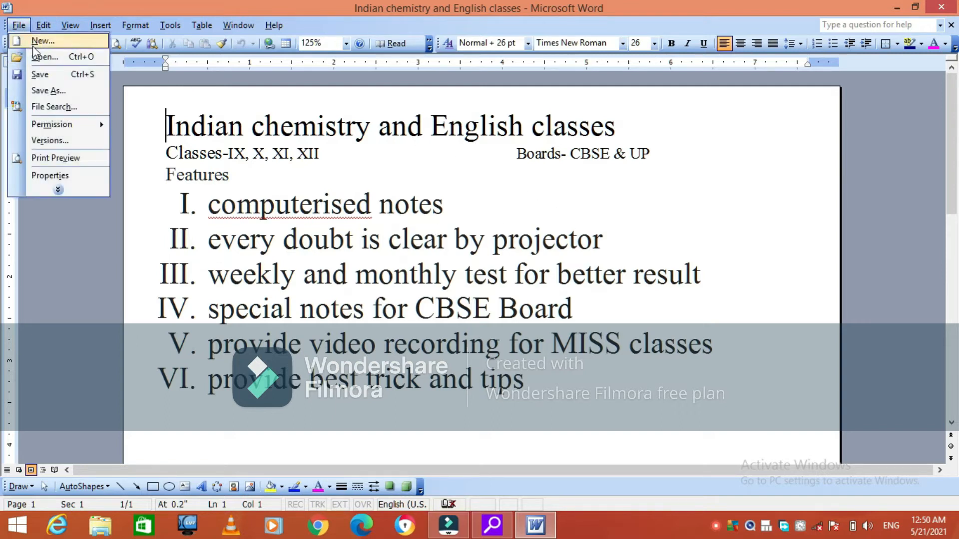
left_click(41, 58)
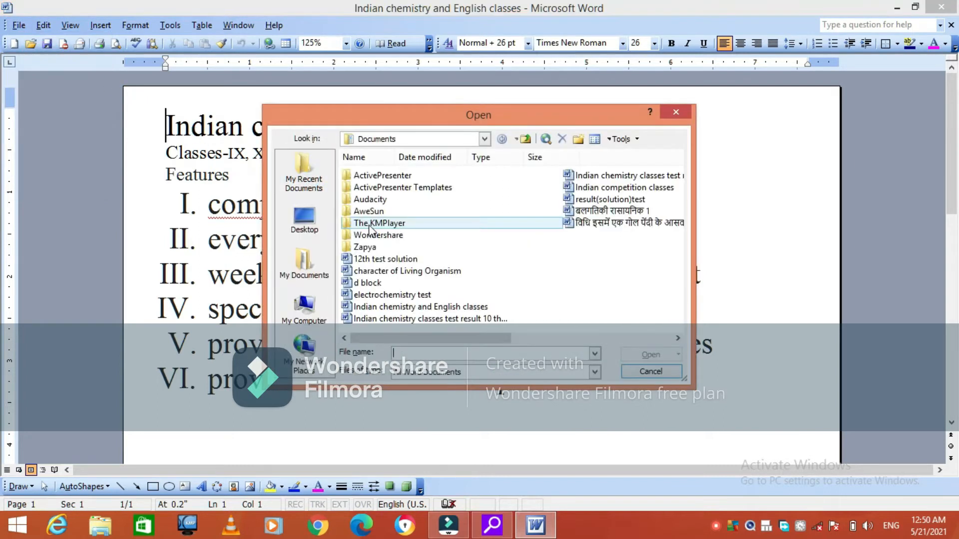
left_click(408, 259)
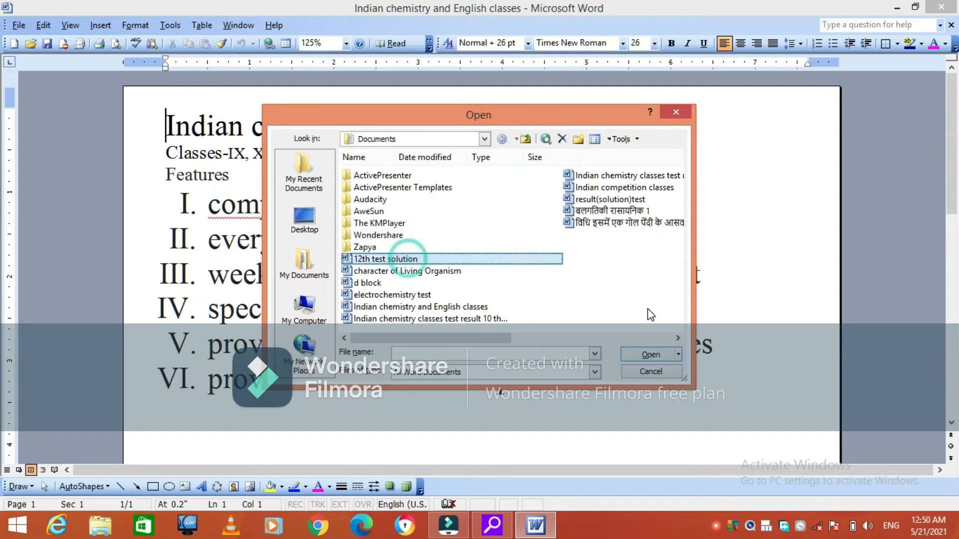
left_click(650, 354)
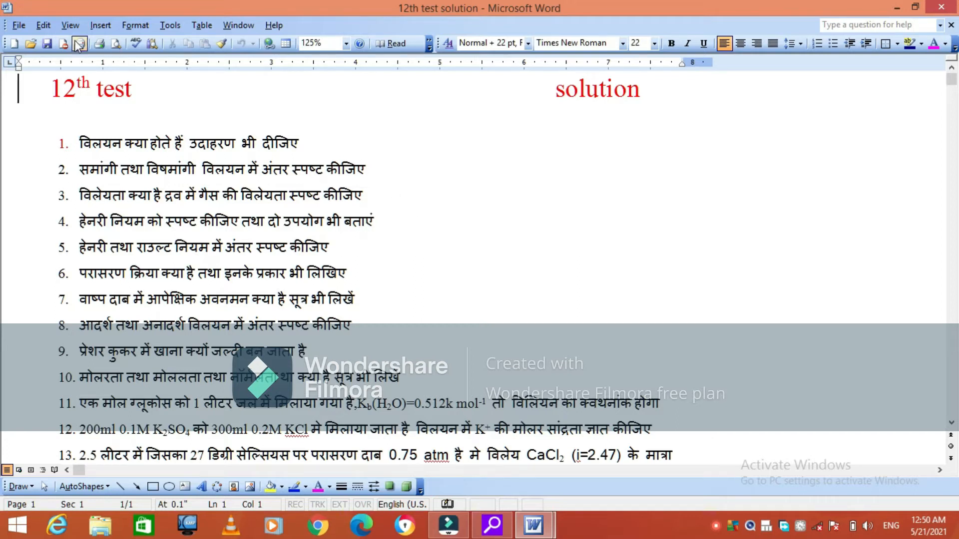
Step: Create a new blank document
left_click(23, 27)
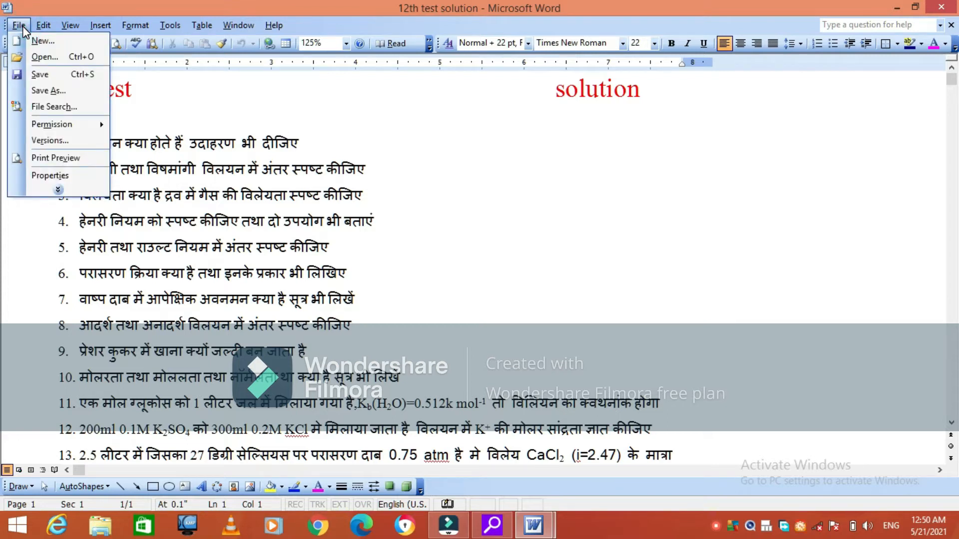
key("Right")
mouse_move(22, 31)
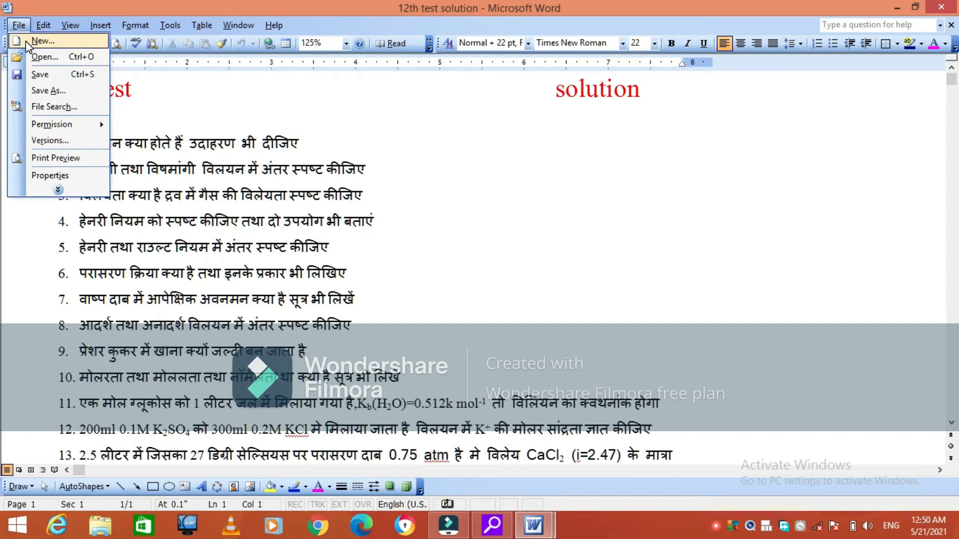
left_click(26, 41)
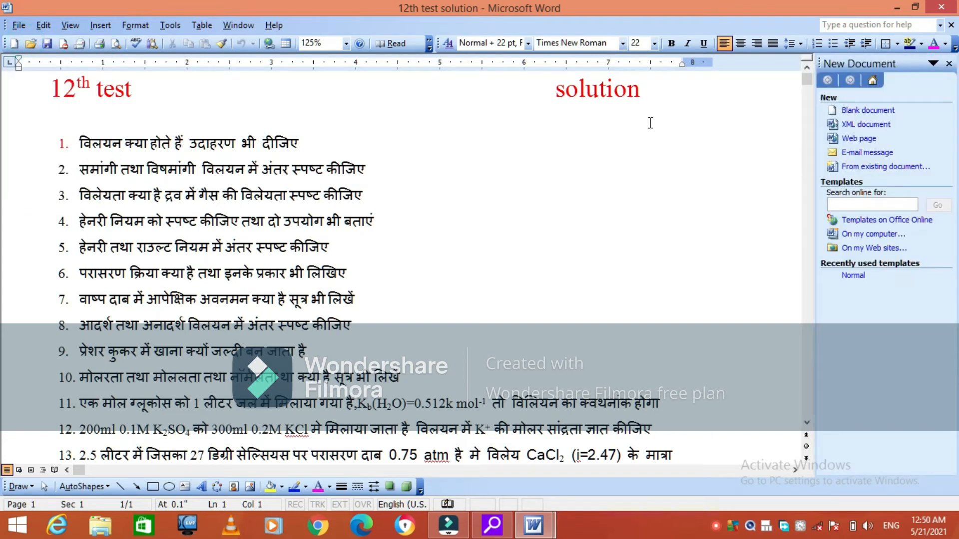
left_click(877, 111)
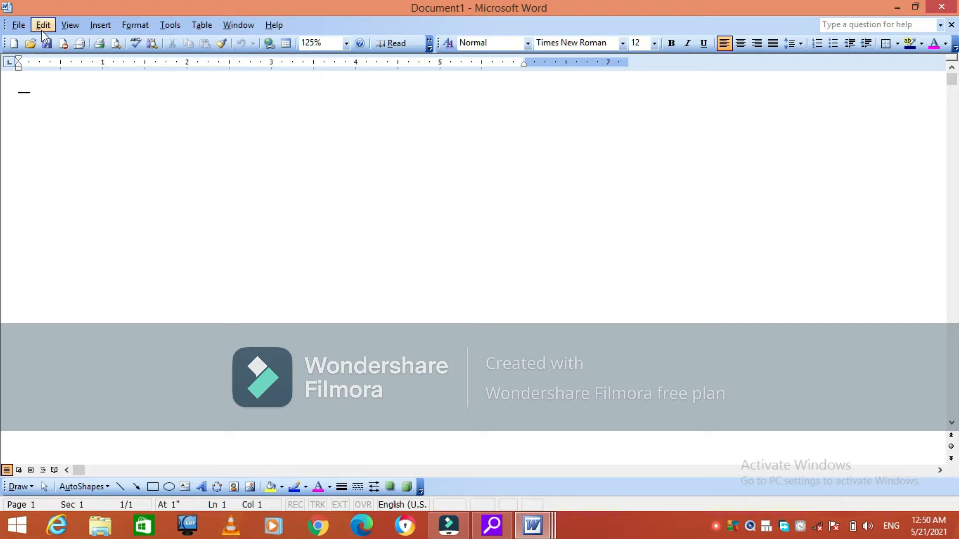
Step: Open the existing Hindi document whose name starts with "विधि इसमें एक गोल पेंदी के आसवन" from the Documents folder
left_click(28, 26)
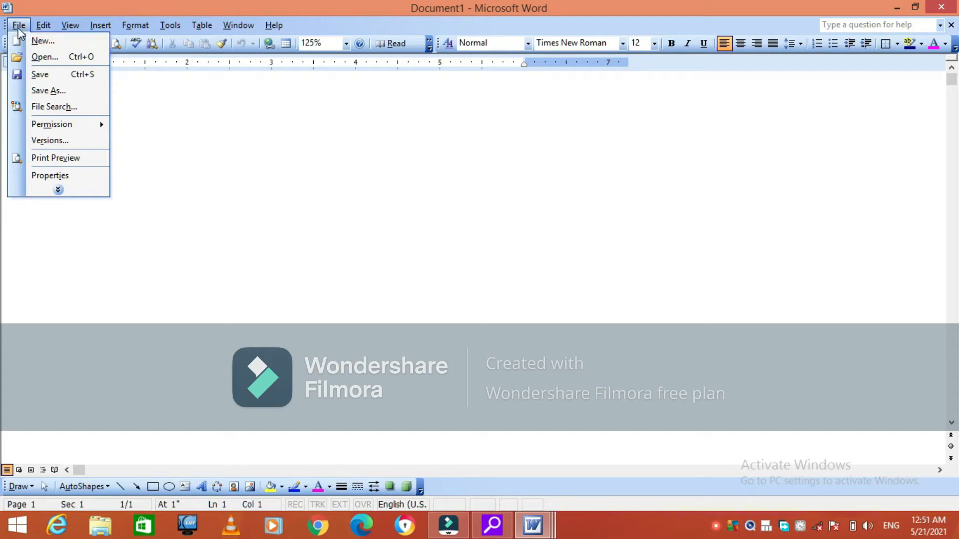
left_click(18, 26)
left_click(23, 30)
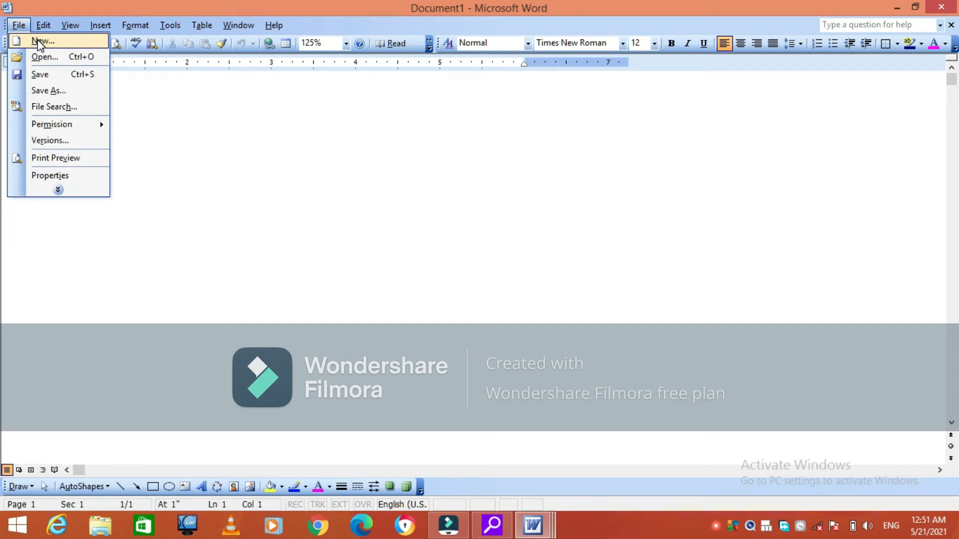
double_click(22, 29)
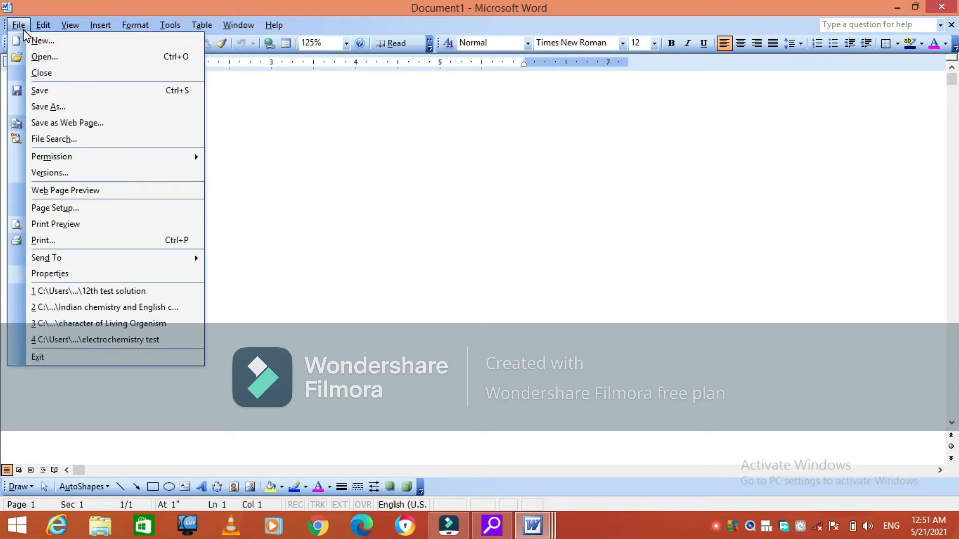
left_click(39, 56)
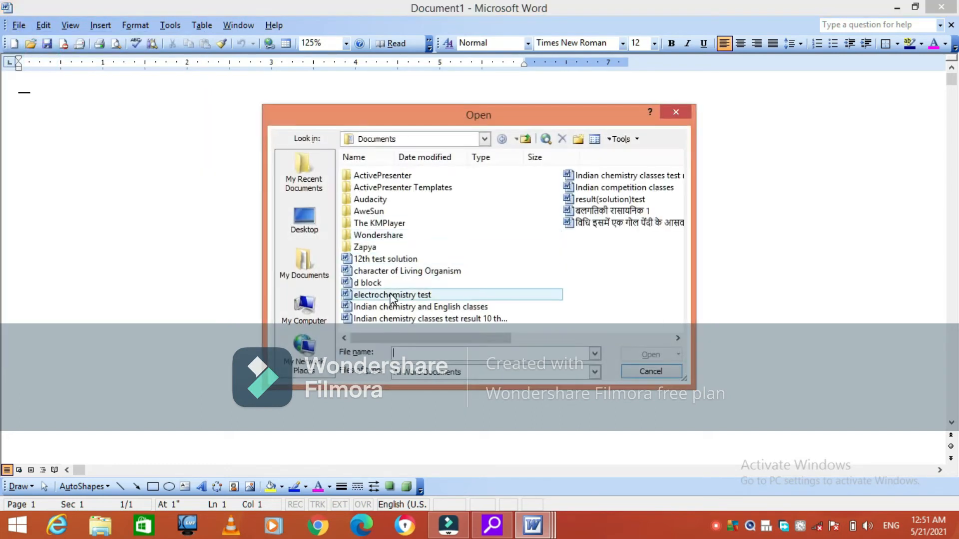
left_click(426, 320)
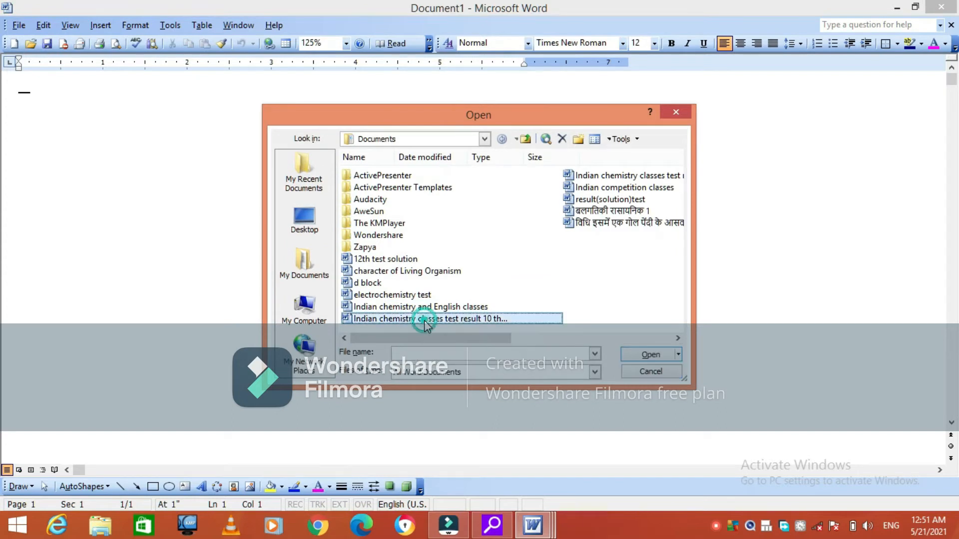
left_click(581, 223)
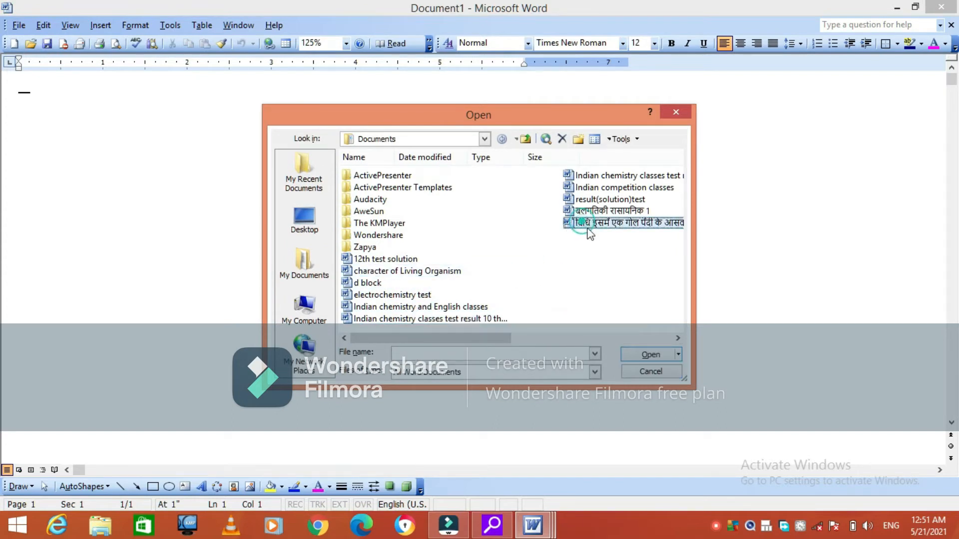
left_click(645, 355)
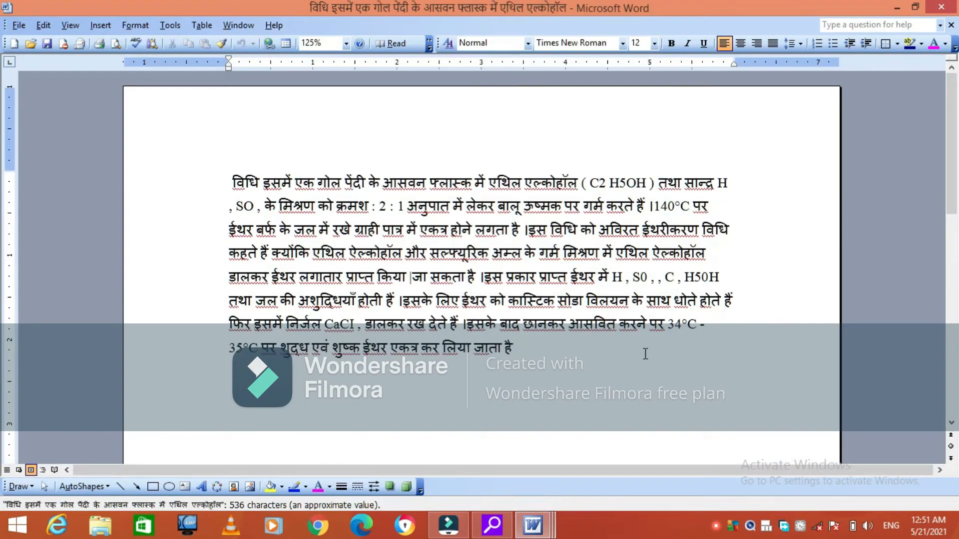
Step: Save the open Hindi document on preparing ether under its existing name
left_click(949, 423)
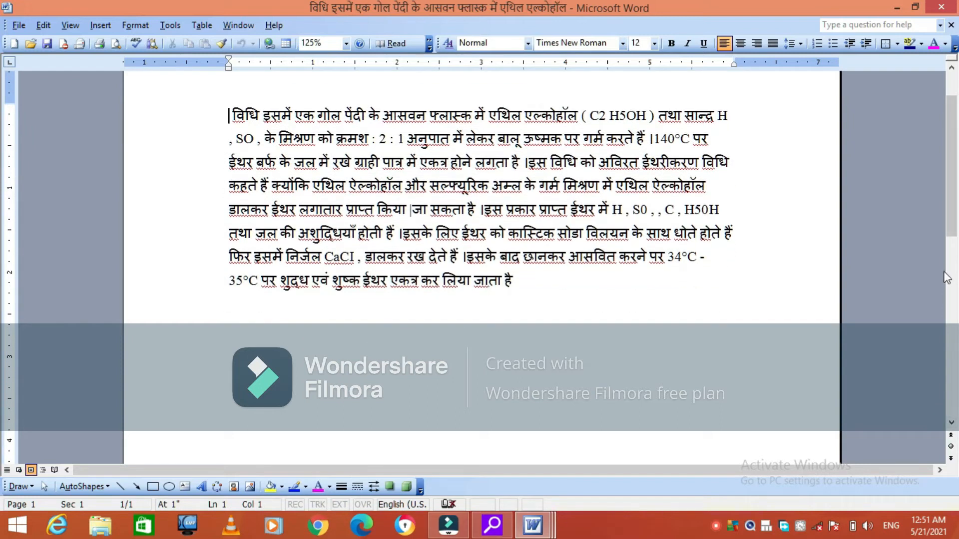
left_click(950, 86)
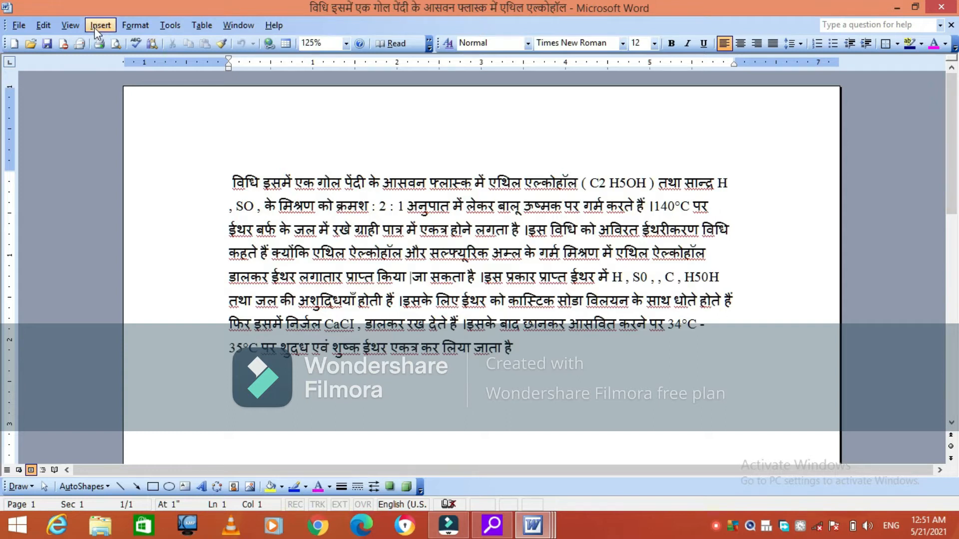
left_click(19, 25)
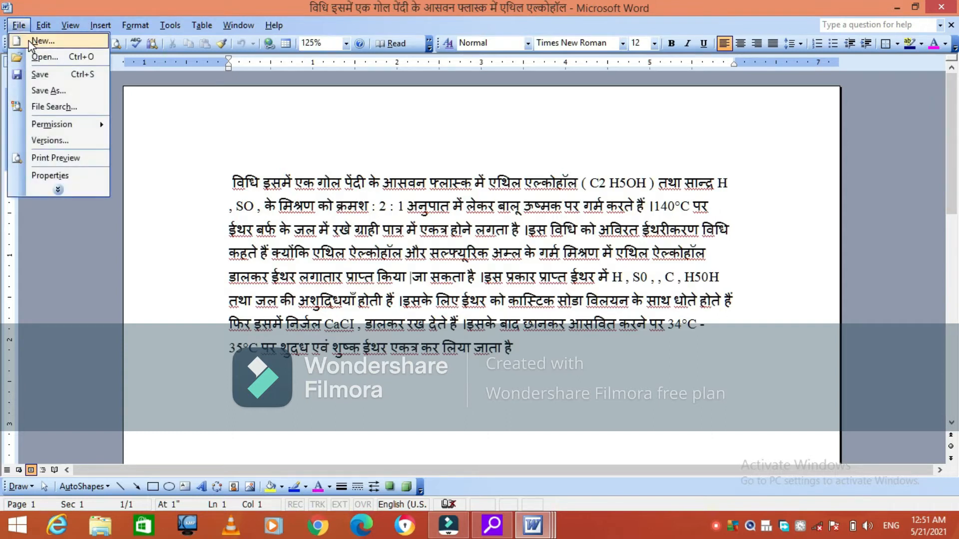
left_click(81, 76)
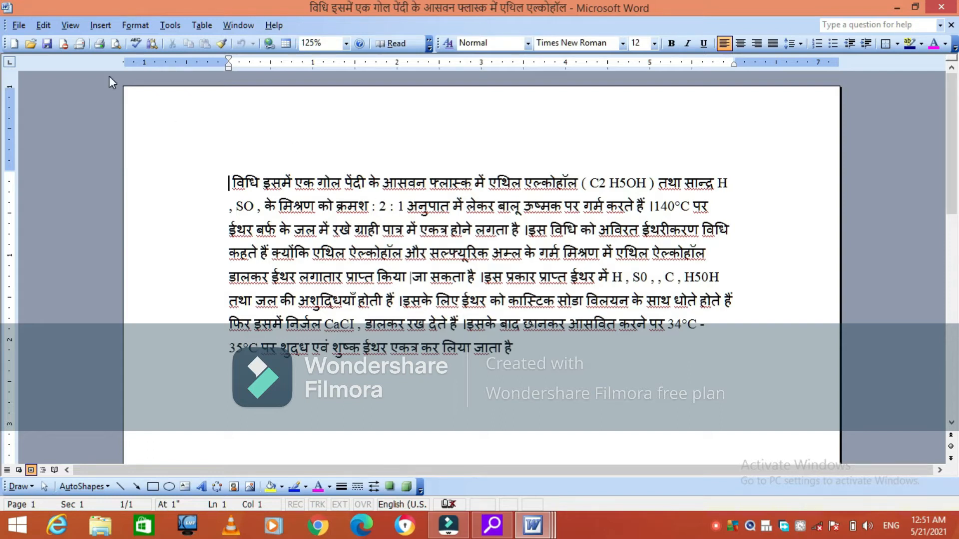
Step: Switch to the blank Document1 and write a sentence starting "I am" followed by the author's full name
left_click(534, 524)
left_click(580, 466)
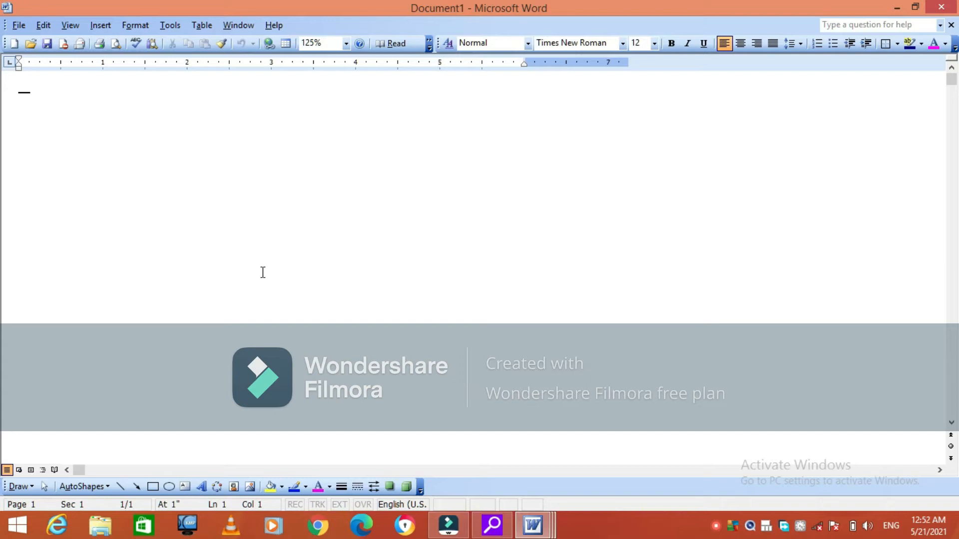
type("I am Ar")
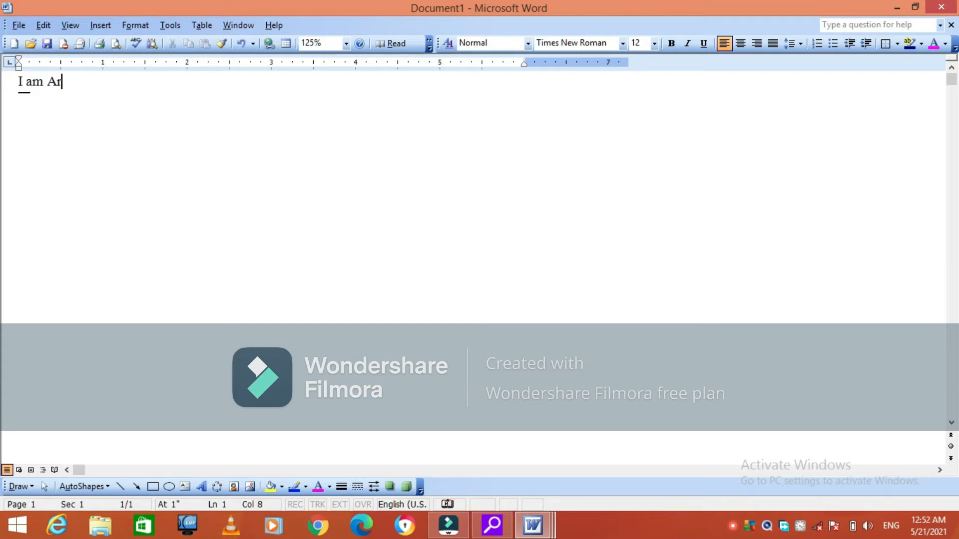
type("man khan")
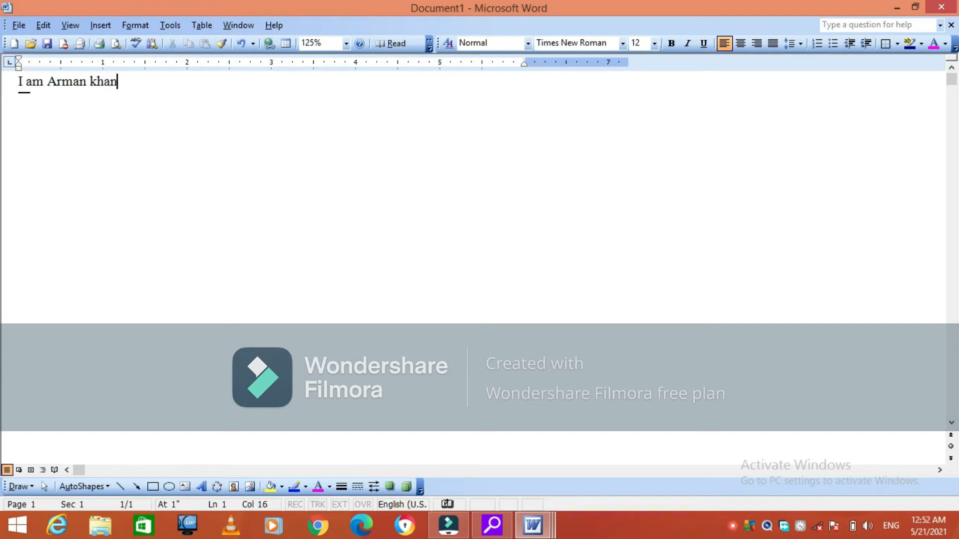
Step: Continue the sentence after the author's name with "my channel is computer gyan and I teach you computer course"
type(" my channel i")
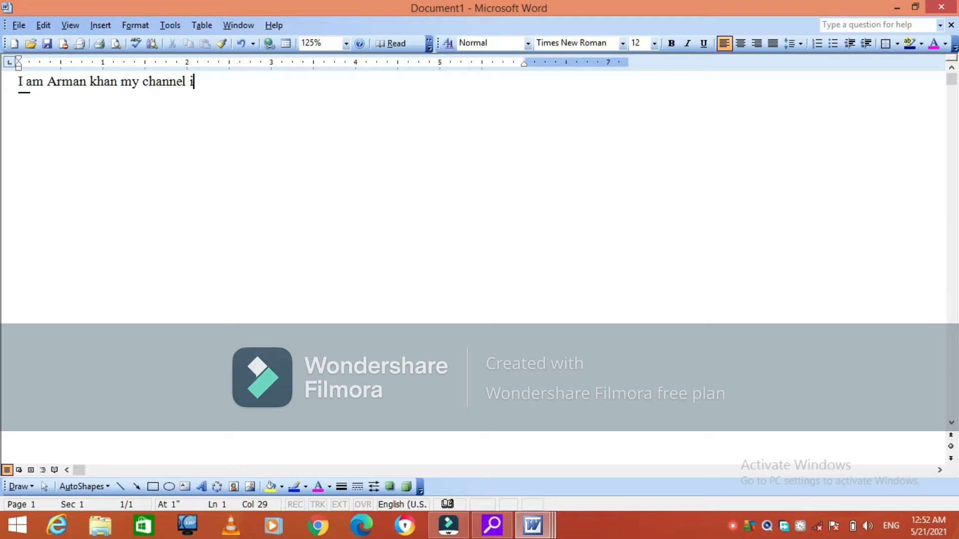
type("s computer gyan")
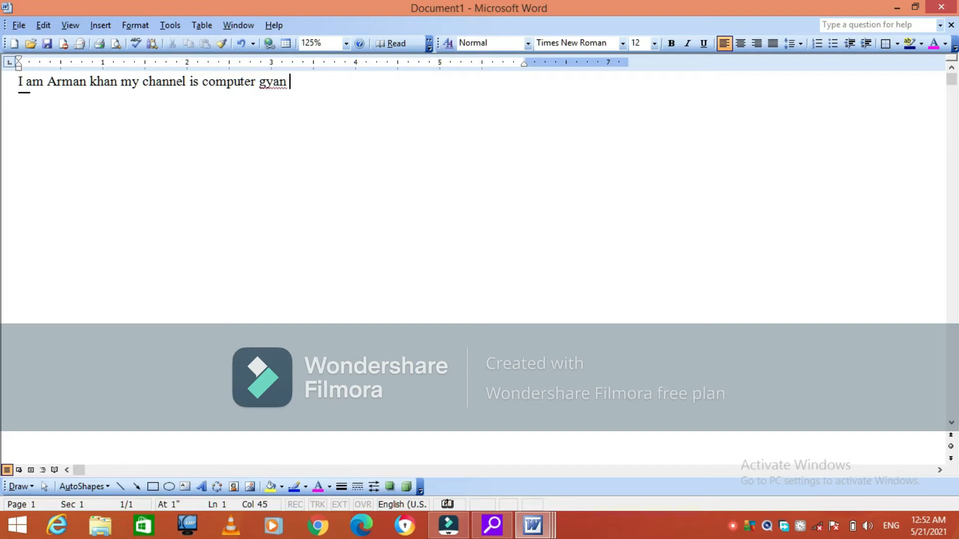
type(" and I tea")
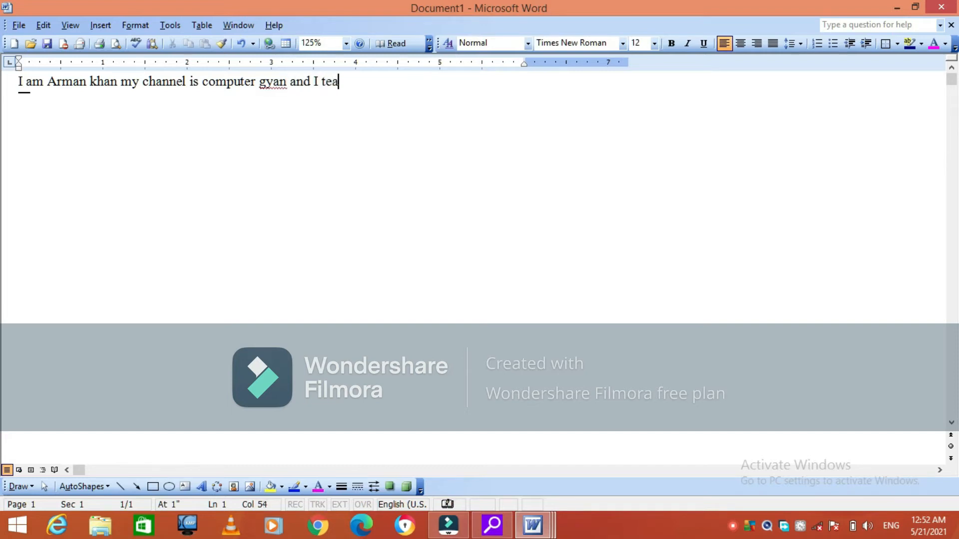
type("ch you com")
type("puter ")
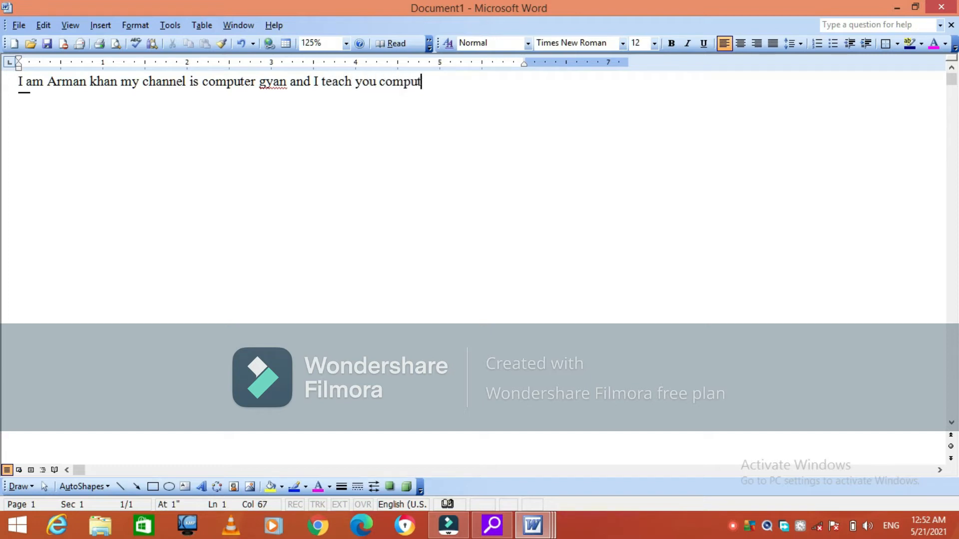
type("coures")
key("BackSpace")
key("BackSpace")
type("se")
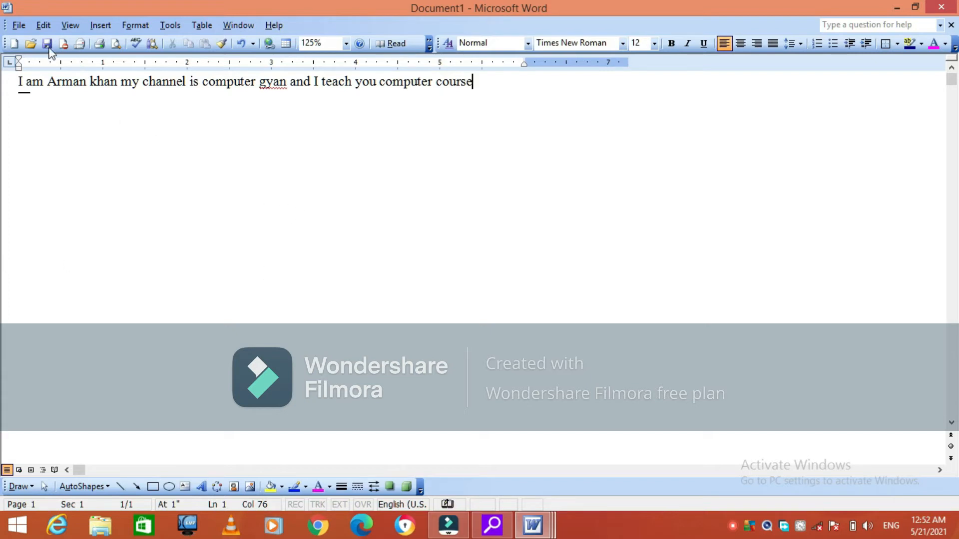
left_click(19, 28)
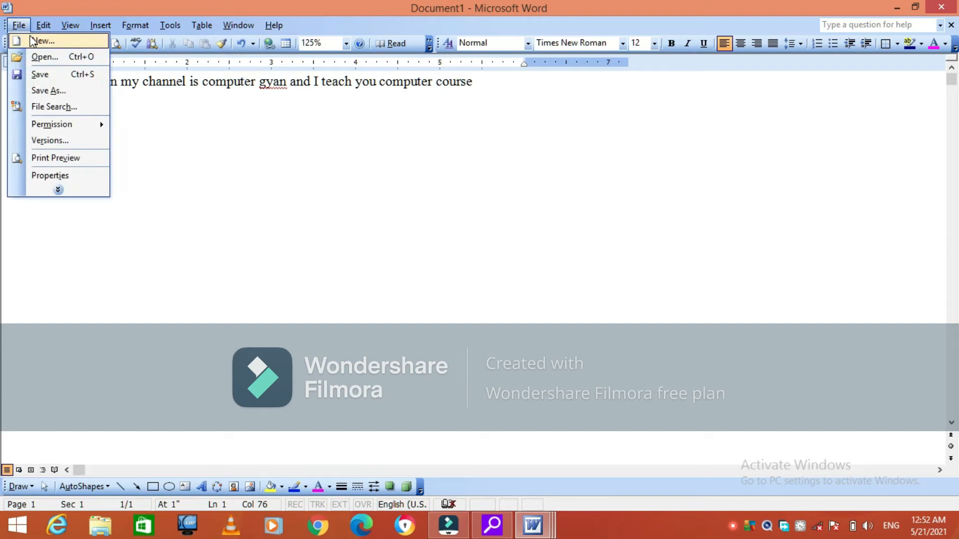
left_click(133, 100)
left_click(146, 105)
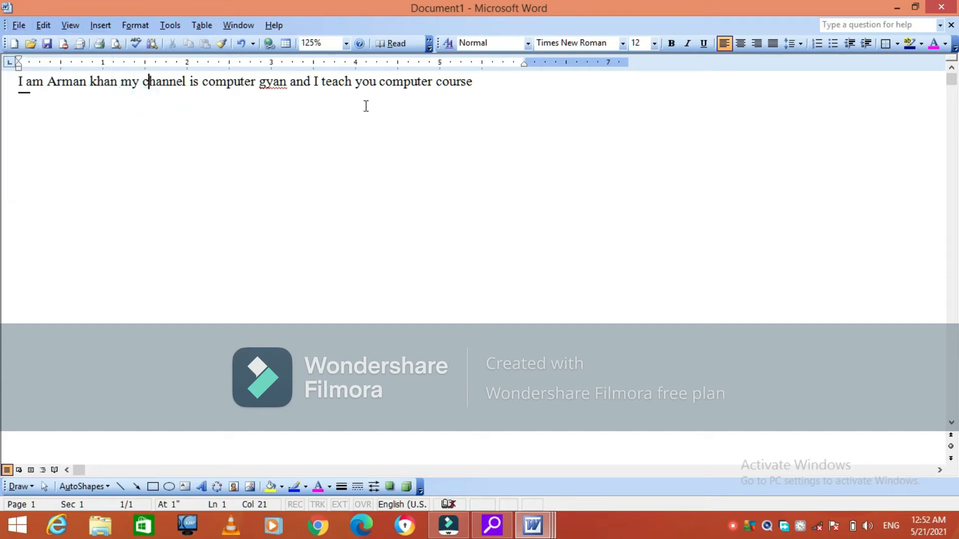
left_click_drag(480, 85, 250, 82)
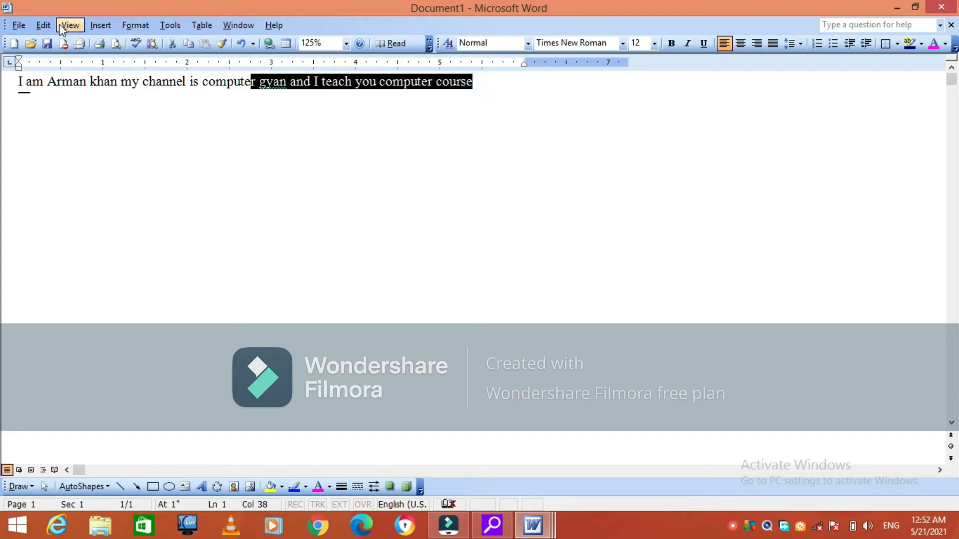
left_click(559, 145)
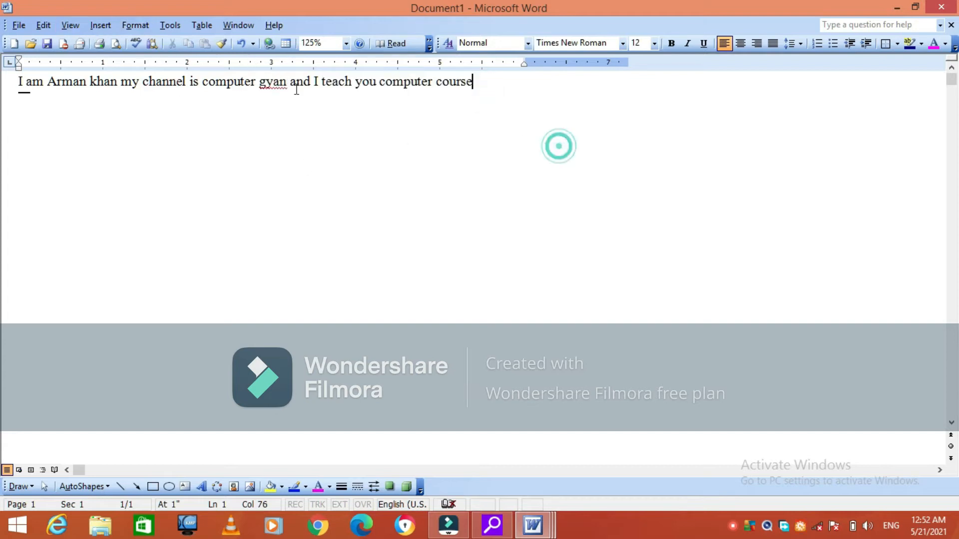
Step: Save the new document in the Documents folder under the file name computergyan
left_click(18, 26)
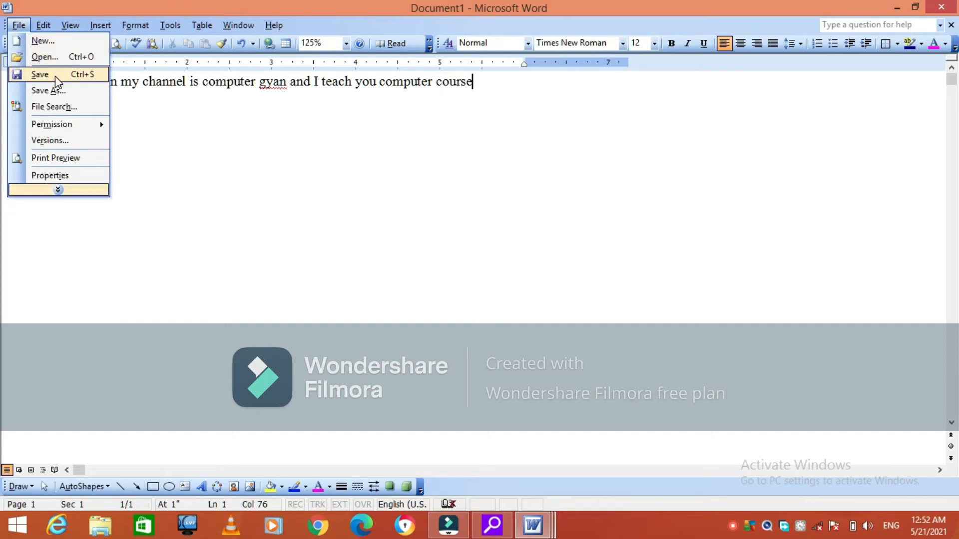
left_click(55, 76)
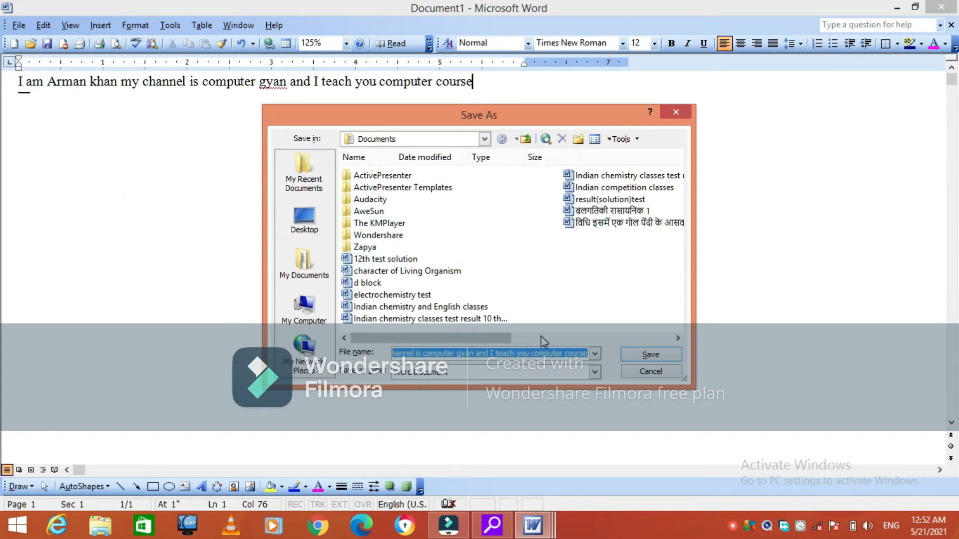
type("computergyan")
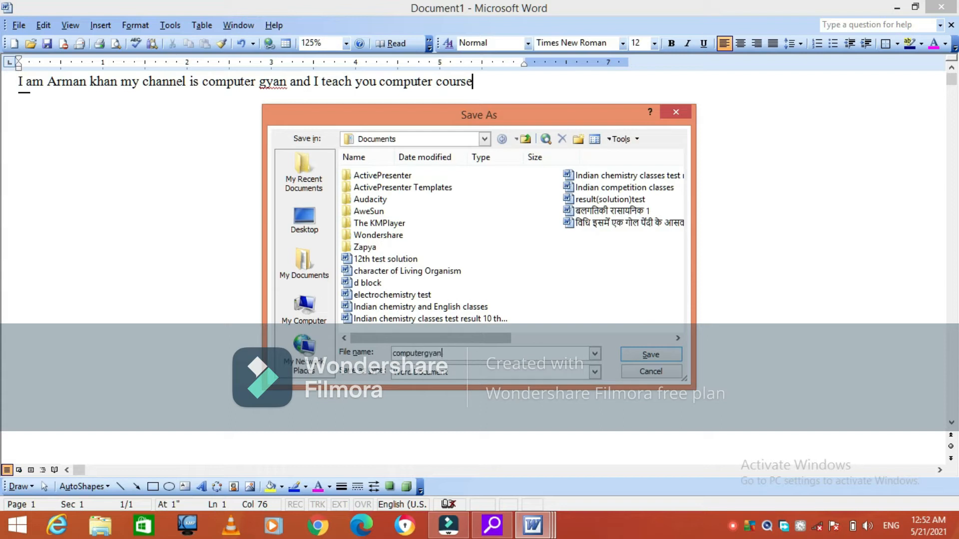
left_click(661, 356)
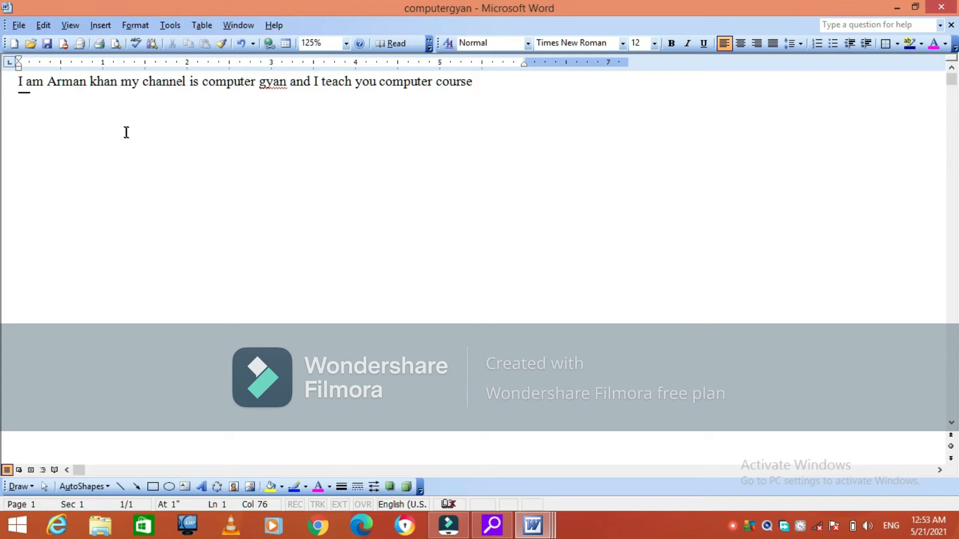
Step: View the Save As options for the computergyan document and dismiss them without saving a copy
left_click(17, 27)
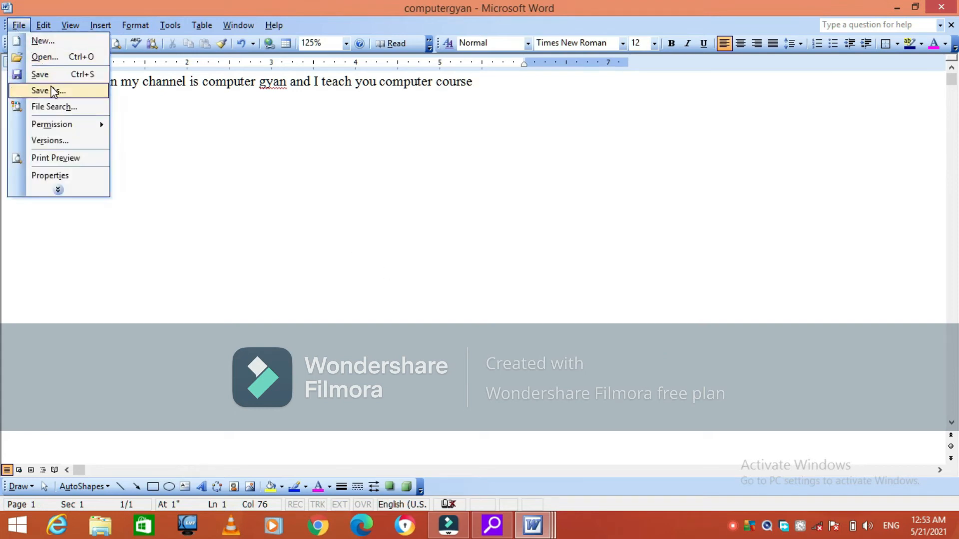
left_click(50, 91)
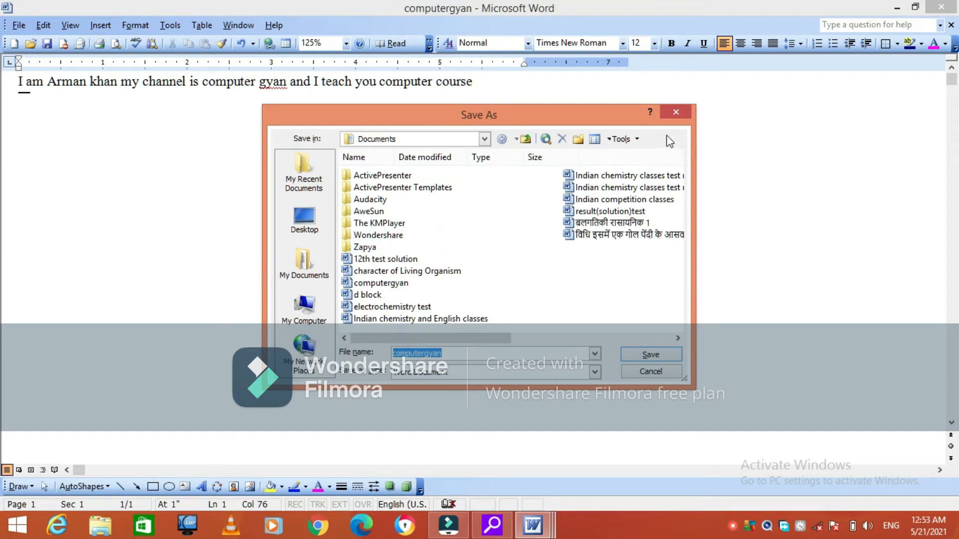
left_click(672, 113)
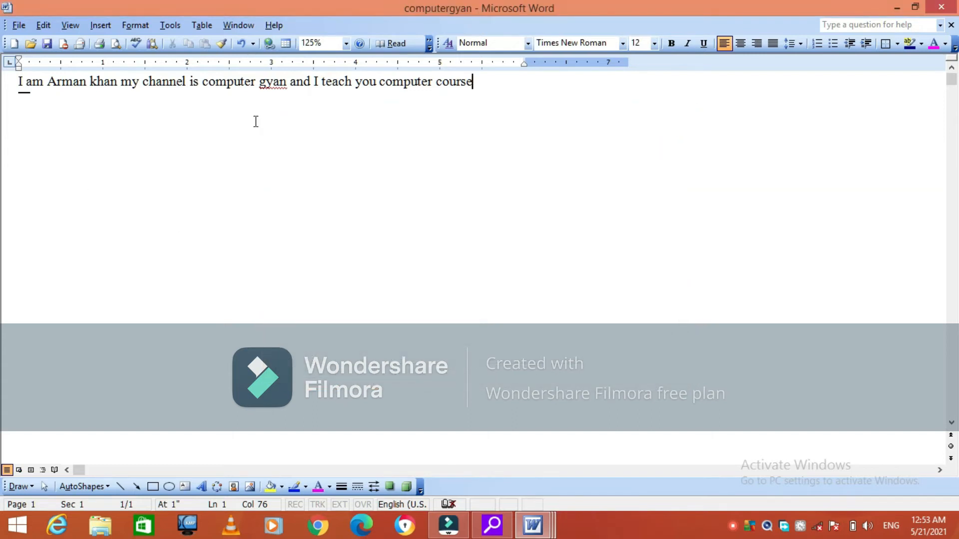
Step: Run a basic file search on the computer for the text "electrochemistry test"
left_click(19, 26)
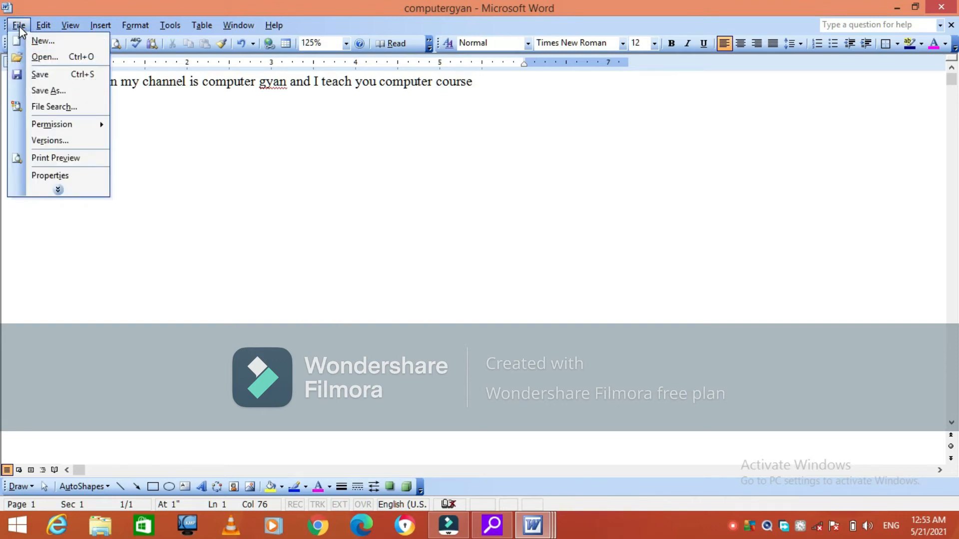
left_click(52, 106)
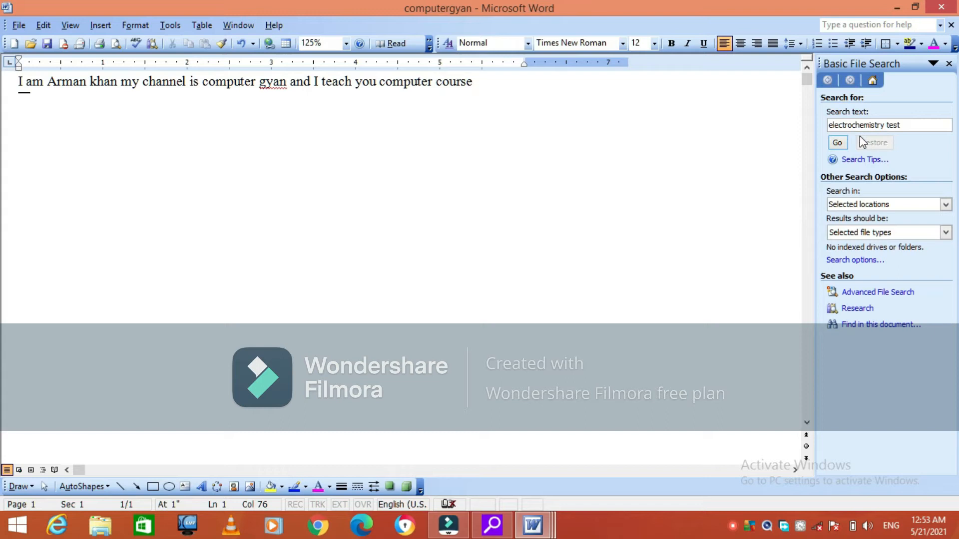
left_click(844, 145)
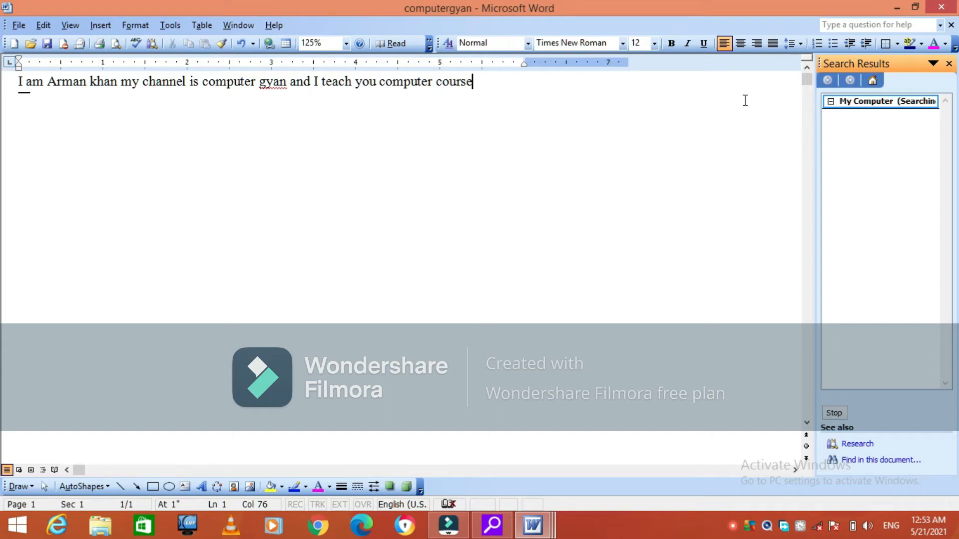
Step: Inspect the computergyan page in print preview at 100% zoom and return to the normal editing view
left_click(20, 25)
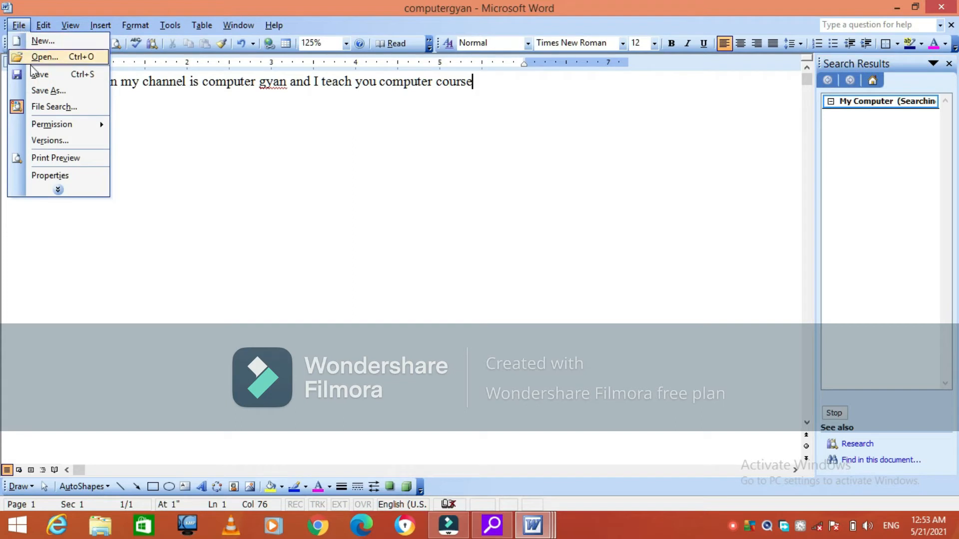
left_click(56, 124)
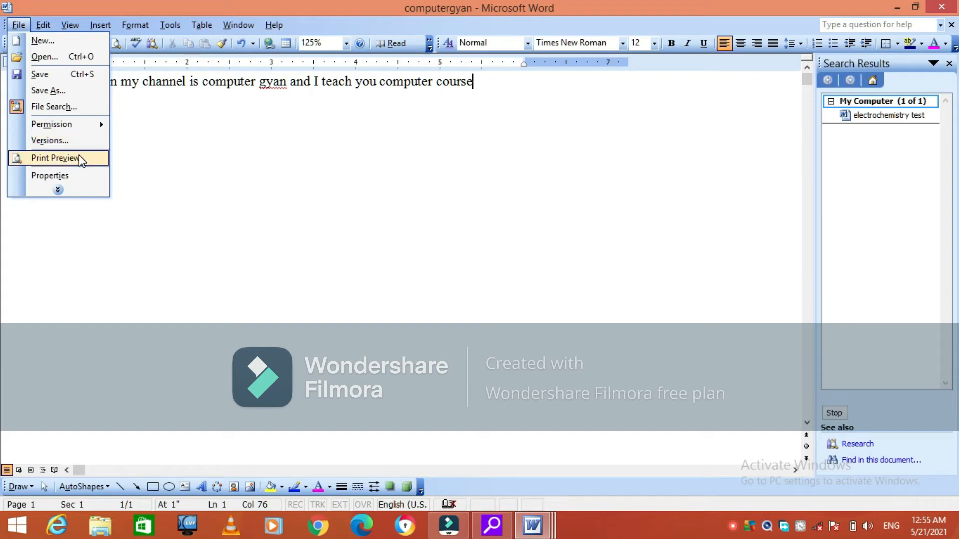
left_click(80, 158)
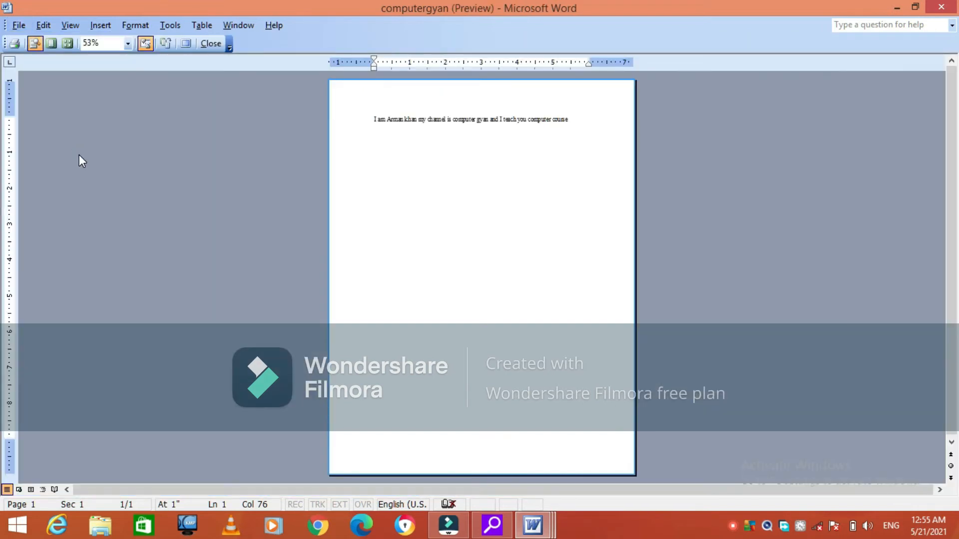
left_click(543, 119)
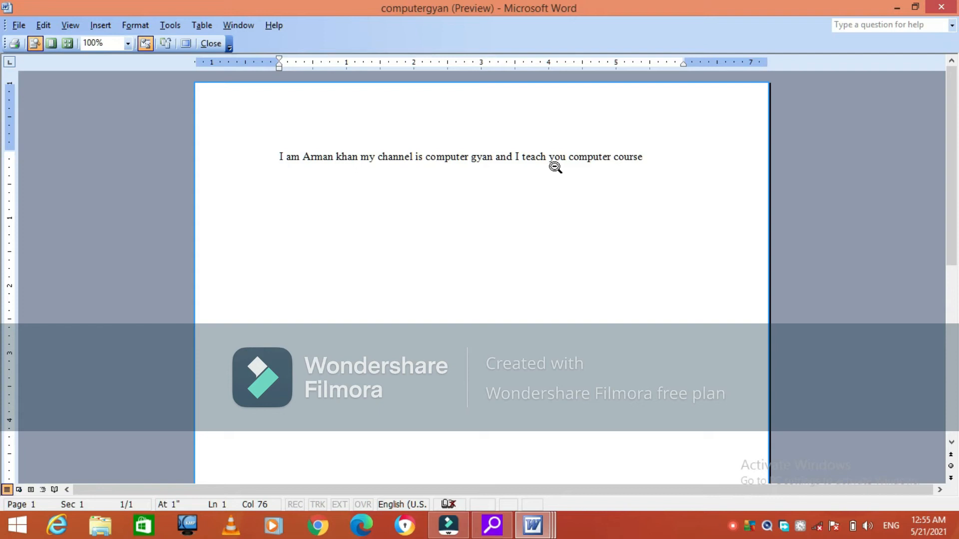
key("Escape")
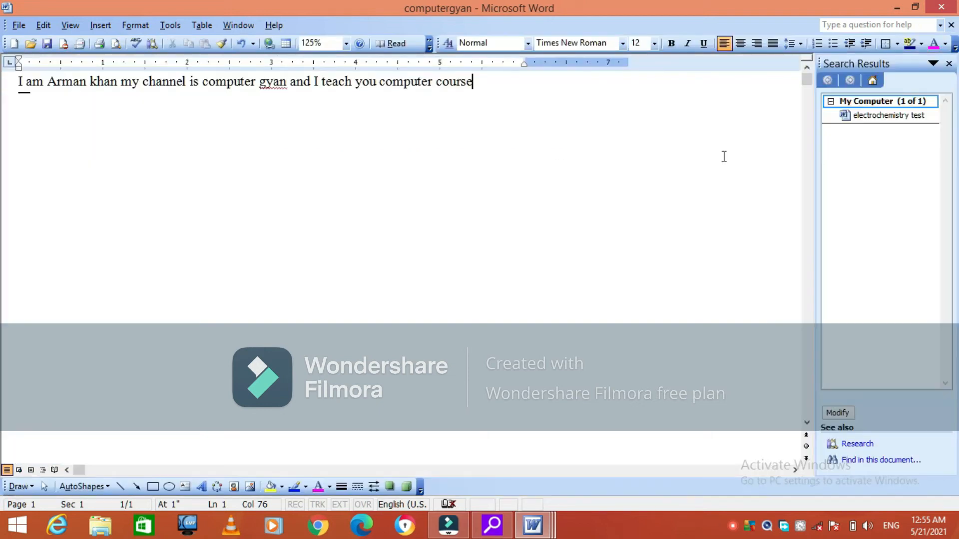
Step: Open the electrochemistry test document from the file search results and close it again
left_click(897, 125)
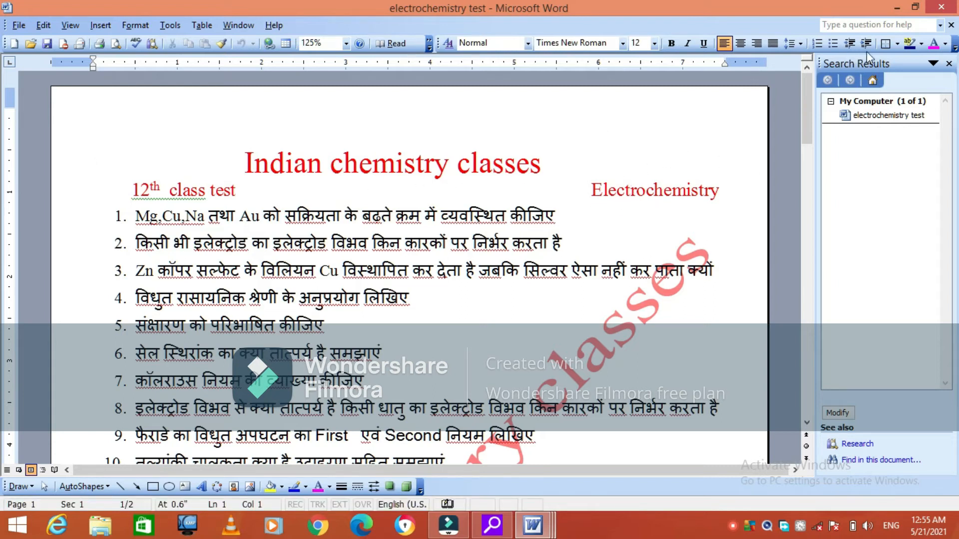
left_click(939, 8)
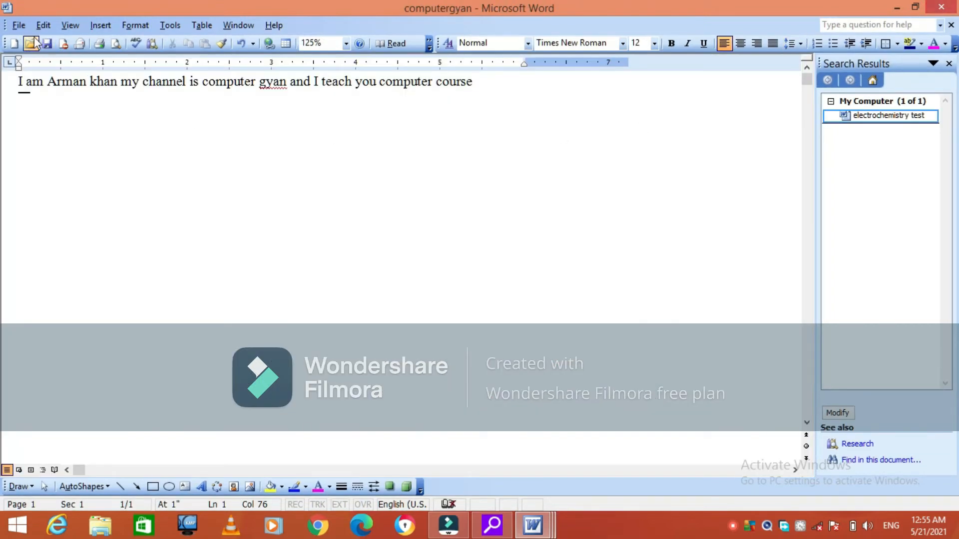
Step: Review the complete list of file commands, including the Send To destinations, and examine the computergyan document's general properties
left_click(23, 26)
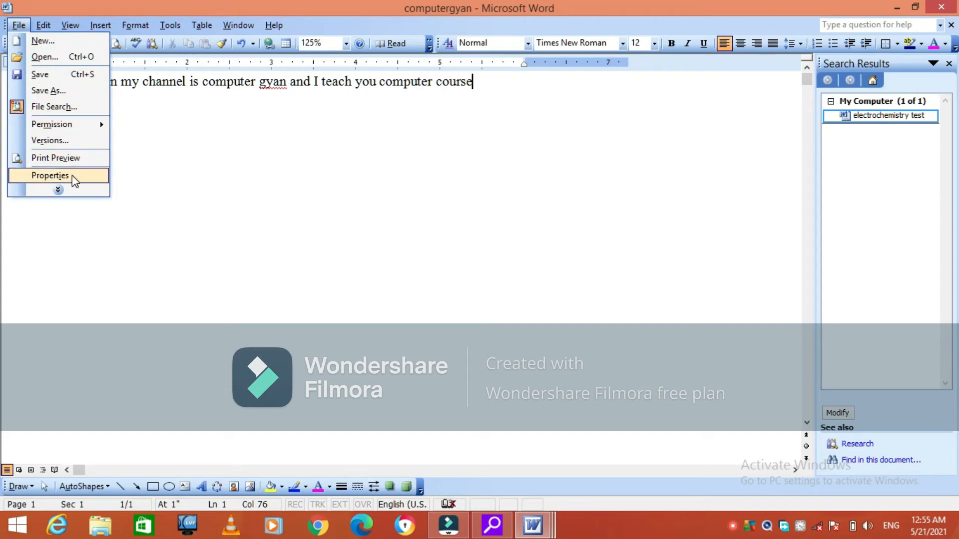
left_click(66, 191)
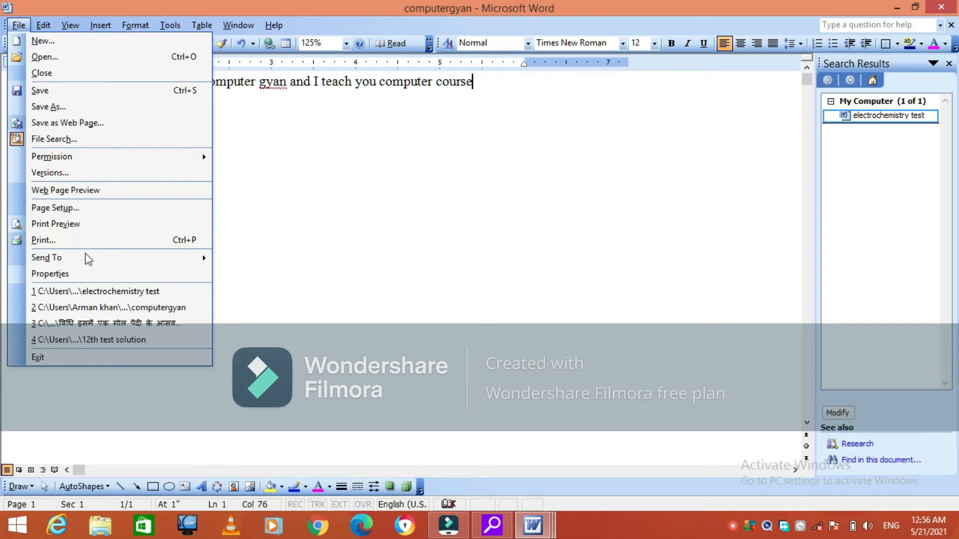
mouse_move(87, 258)
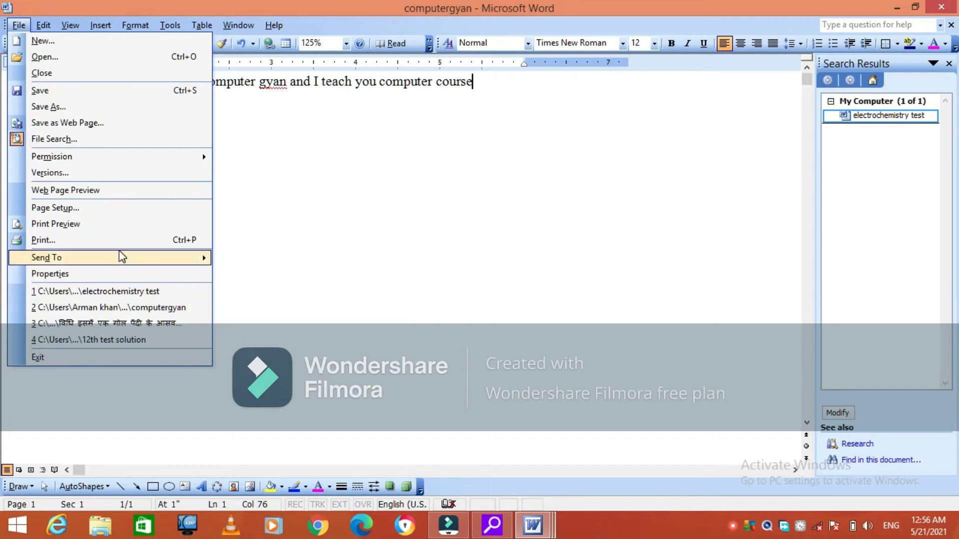
mouse_move(144, 257)
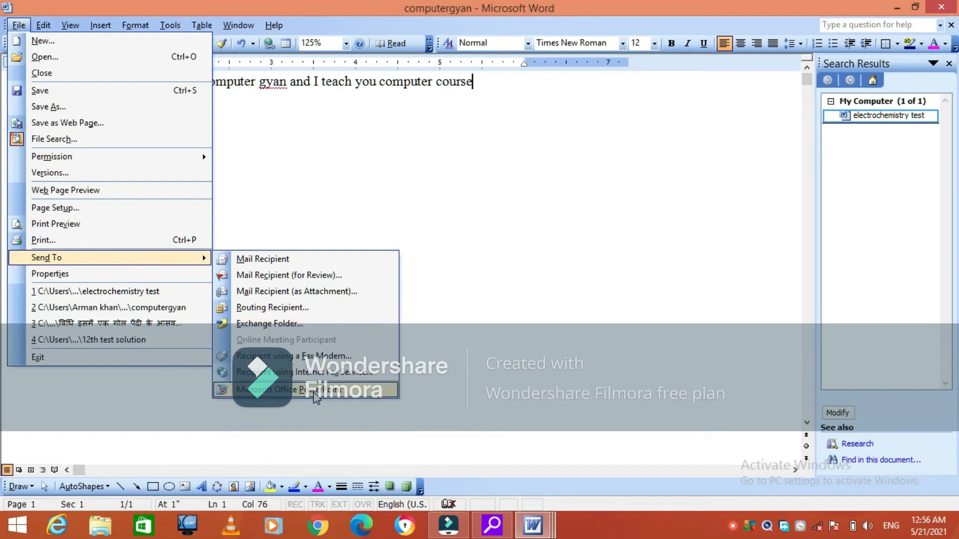
left_click(168, 275)
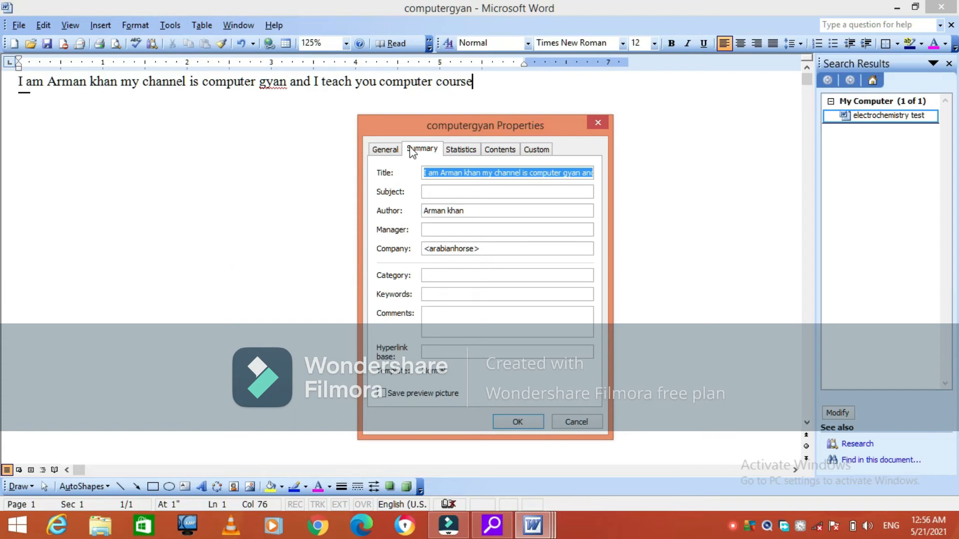
left_click(392, 151)
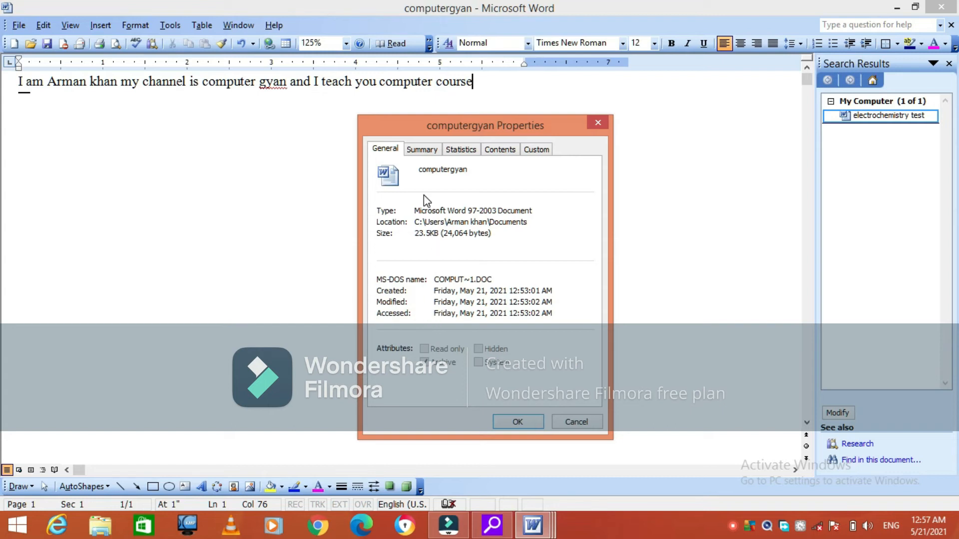
Step: Examine the summary, statistics and contents information in the computergyan document's properties
left_click(415, 150)
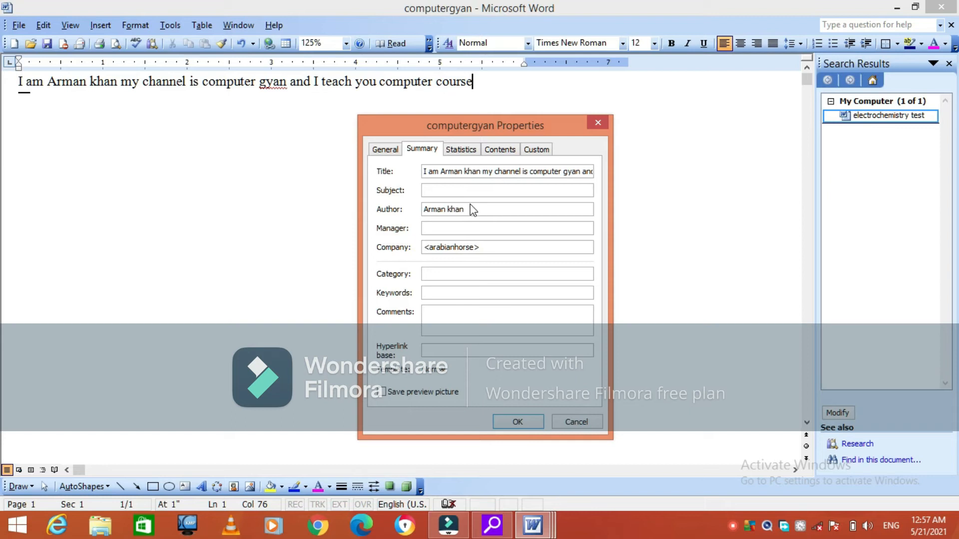
left_click(449, 190)
left_click(458, 149)
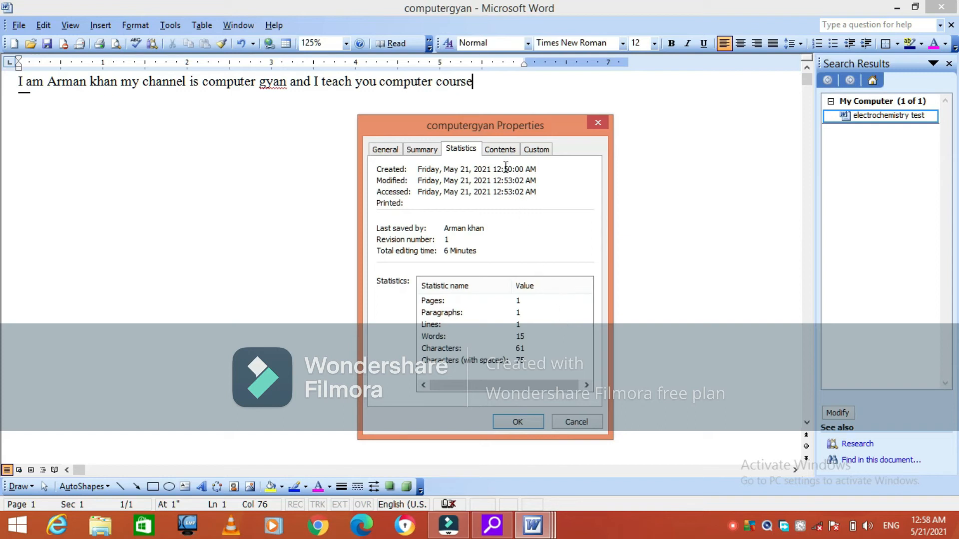
left_click(500, 149)
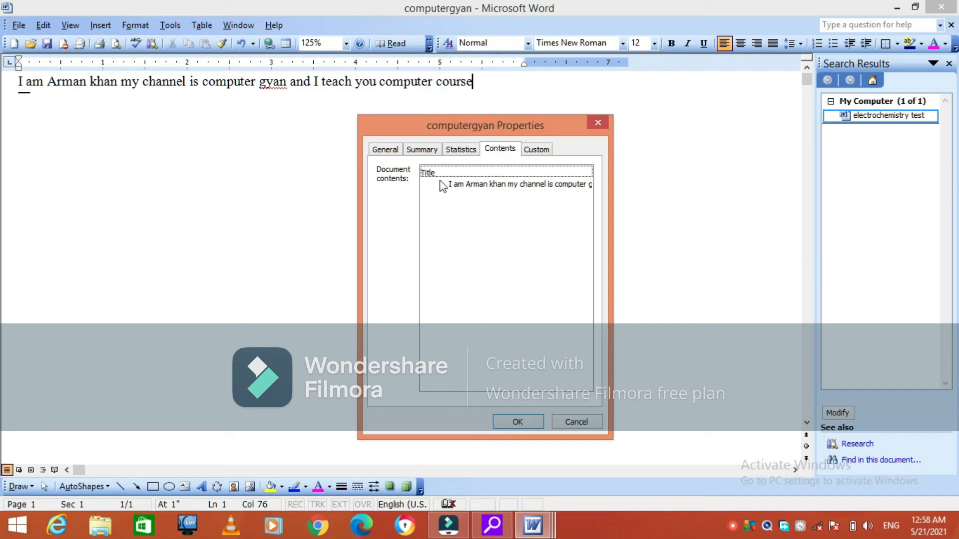
Step: Add a custom Department property of type Number with the value 23 to the computergyan document and accept the properties
left_click(536, 150)
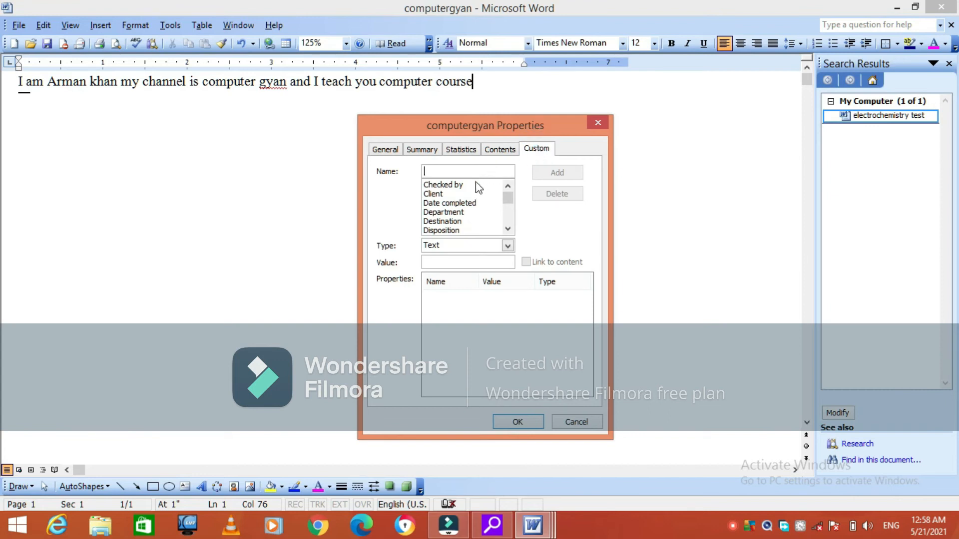
left_click(454, 186)
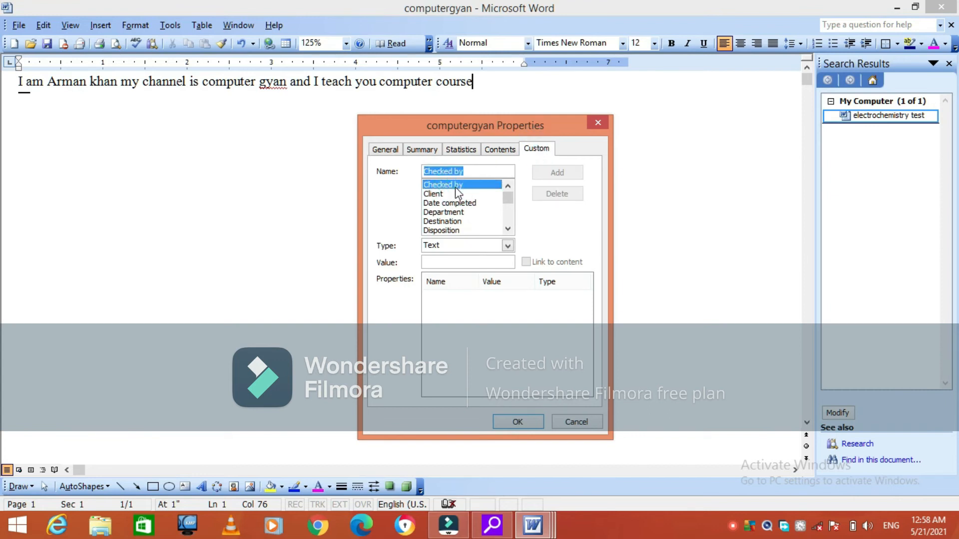
left_click(458, 203)
left_click(447, 212)
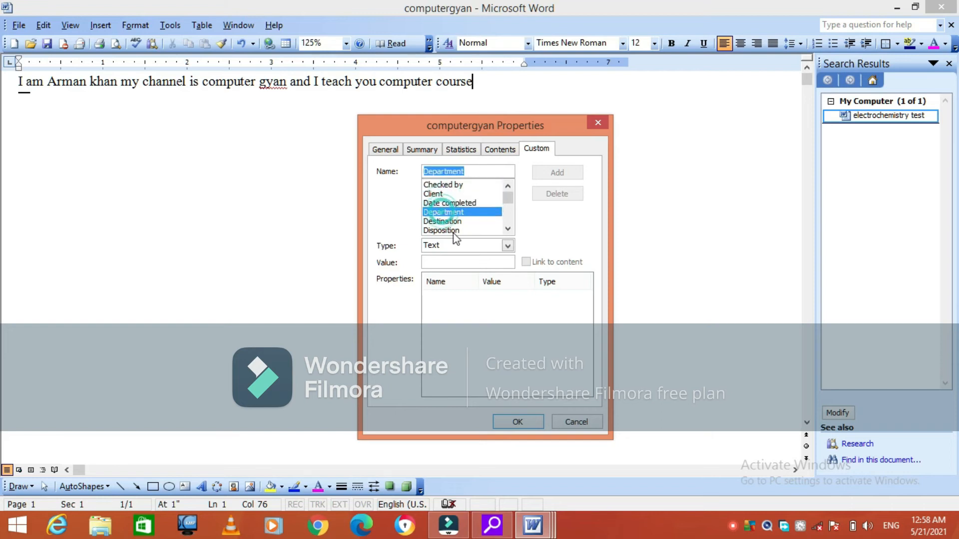
left_click(507, 245)
left_click(487, 275)
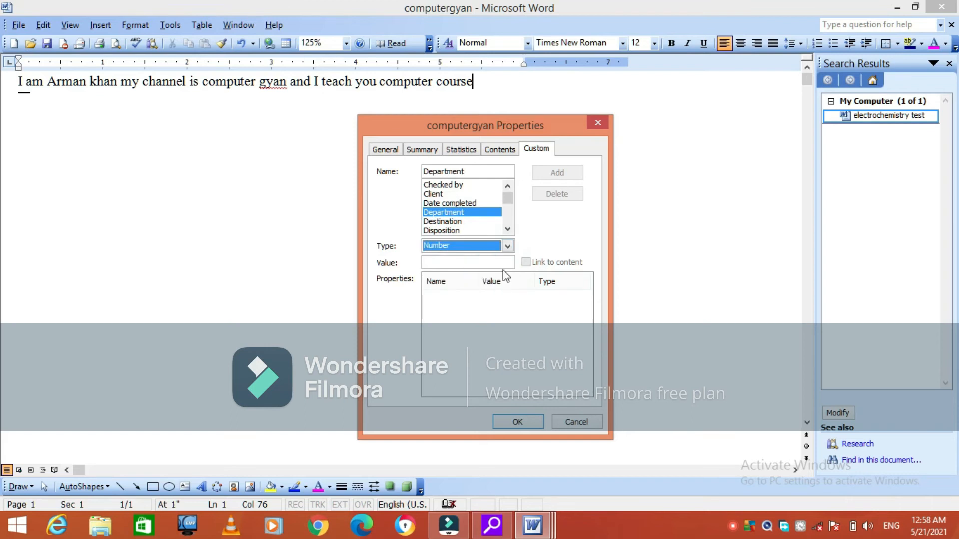
left_click(506, 262)
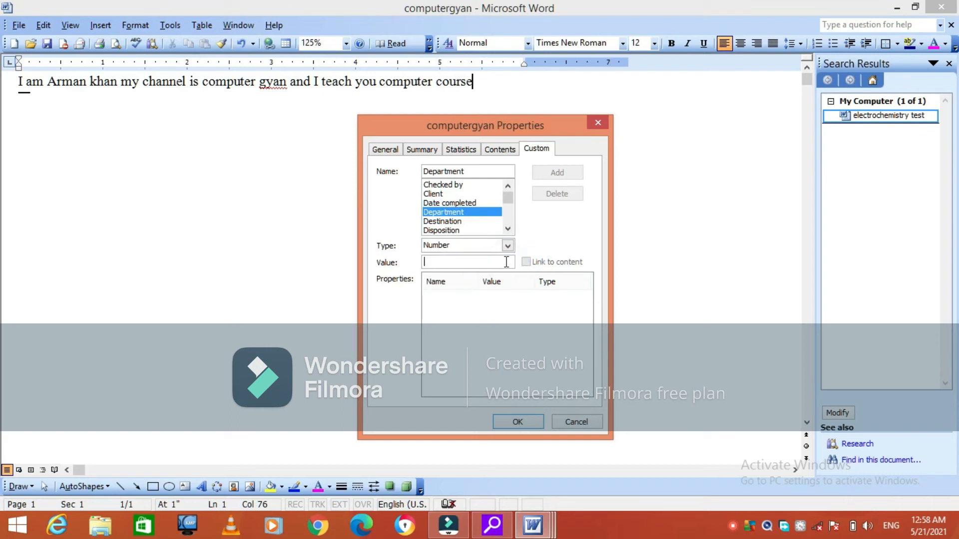
type("23")
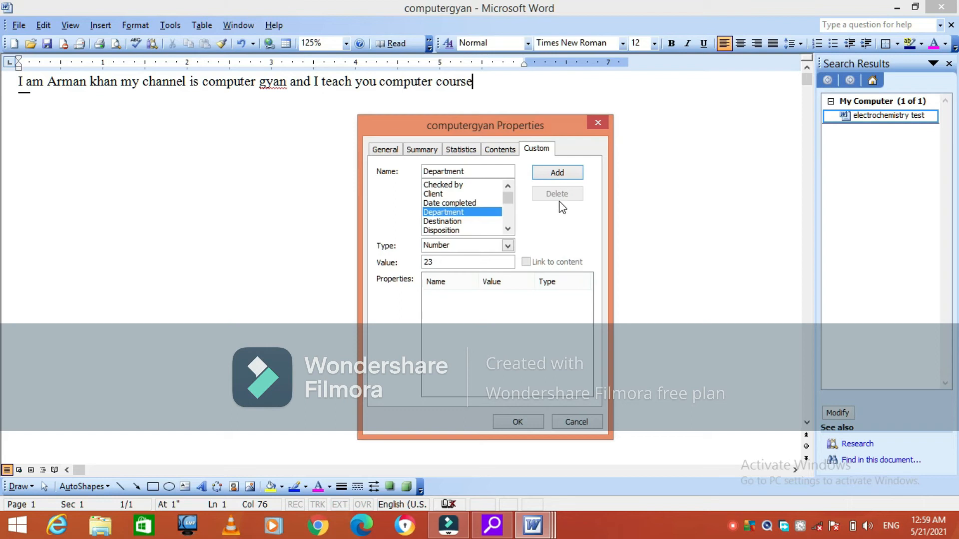
left_click(558, 174)
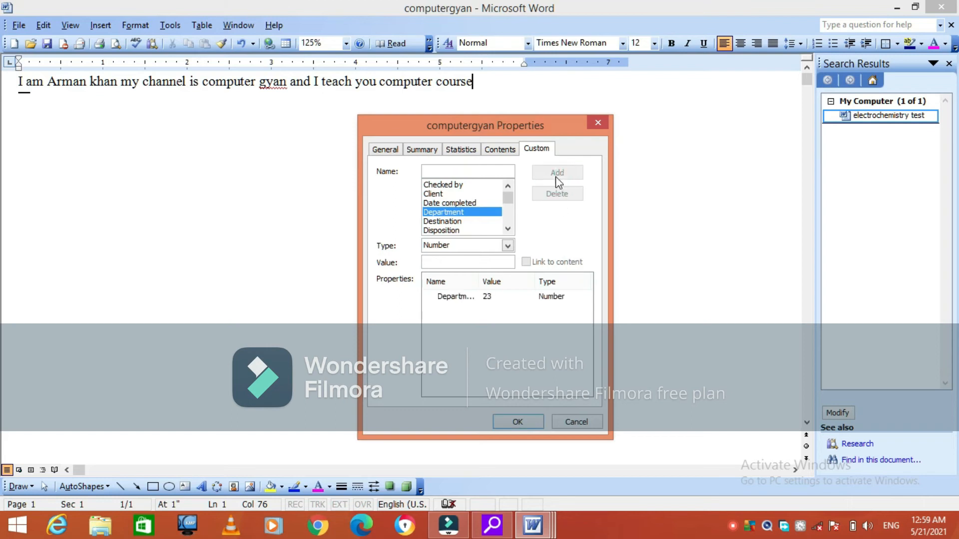
left_click(530, 424)
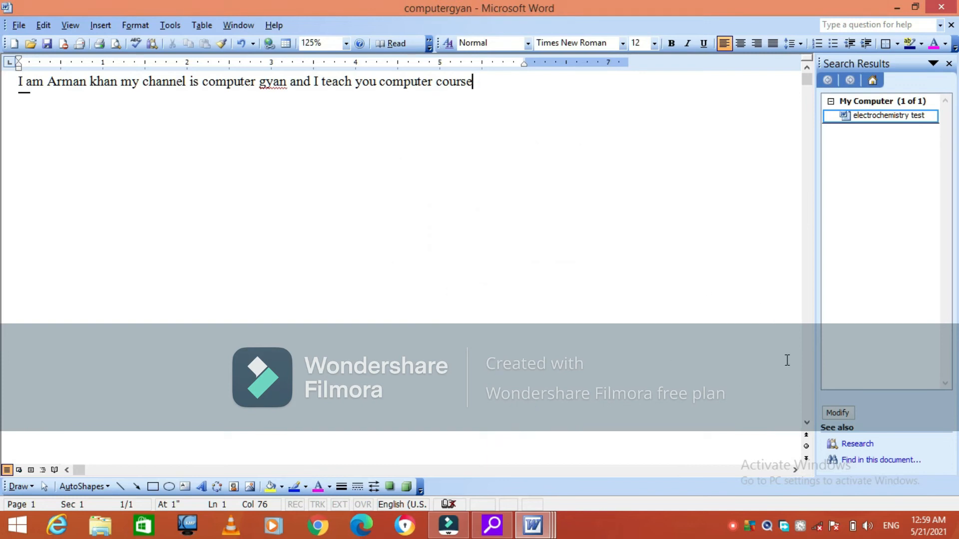
left_click(807, 423)
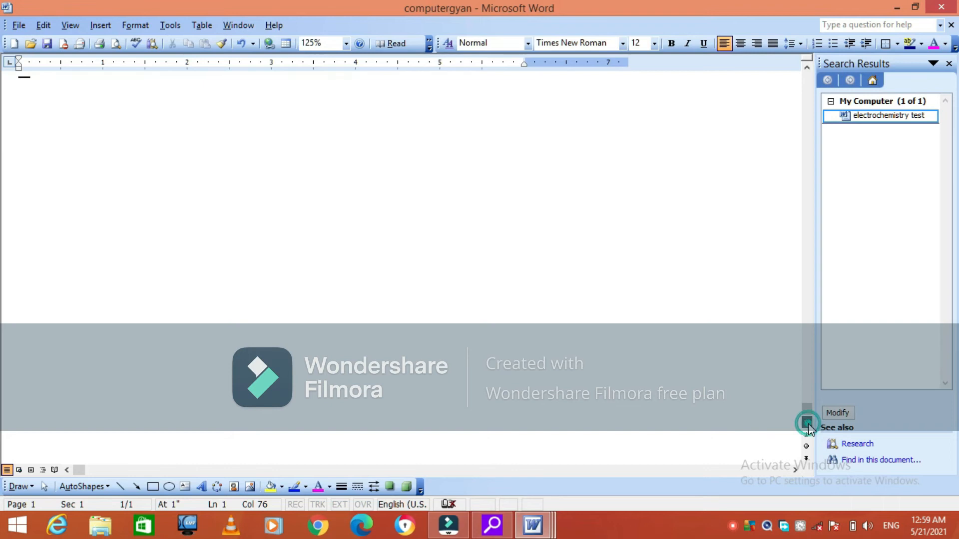
left_click(800, 241)
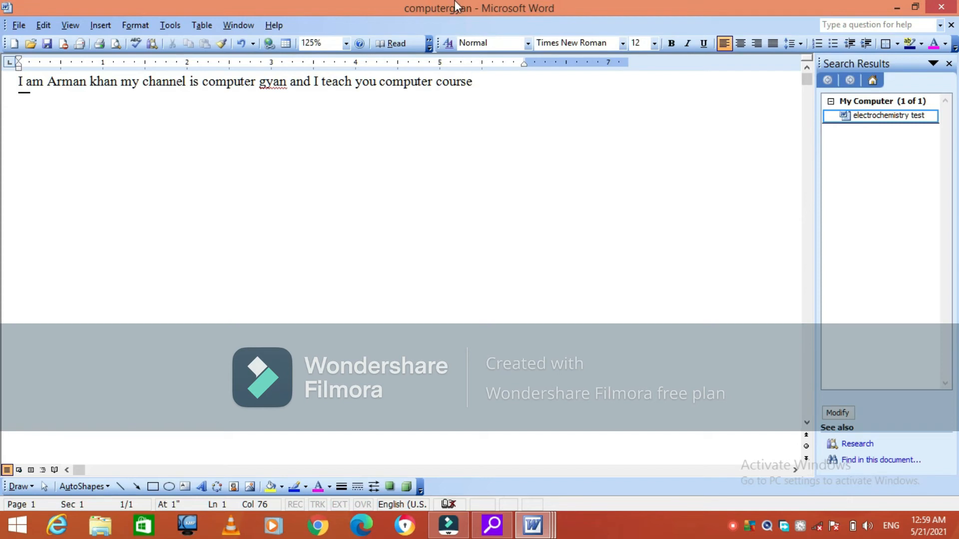
left_click(19, 25)
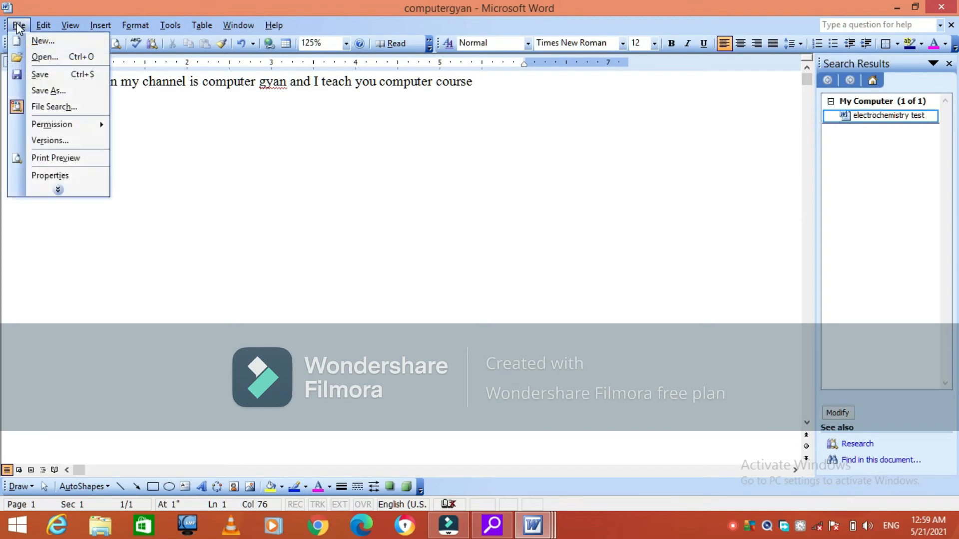
mouse_move(121, 24)
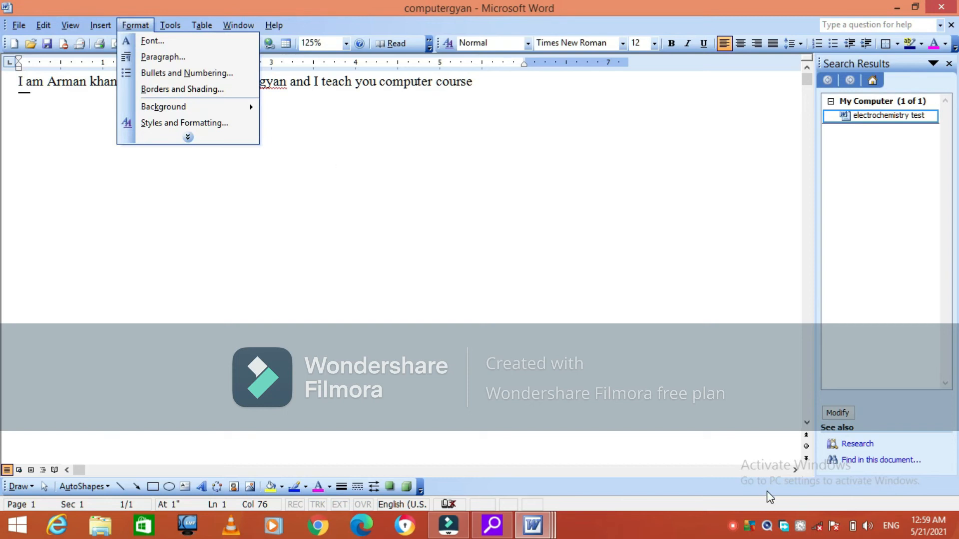
left_click(733, 526)
right_click(733, 527)
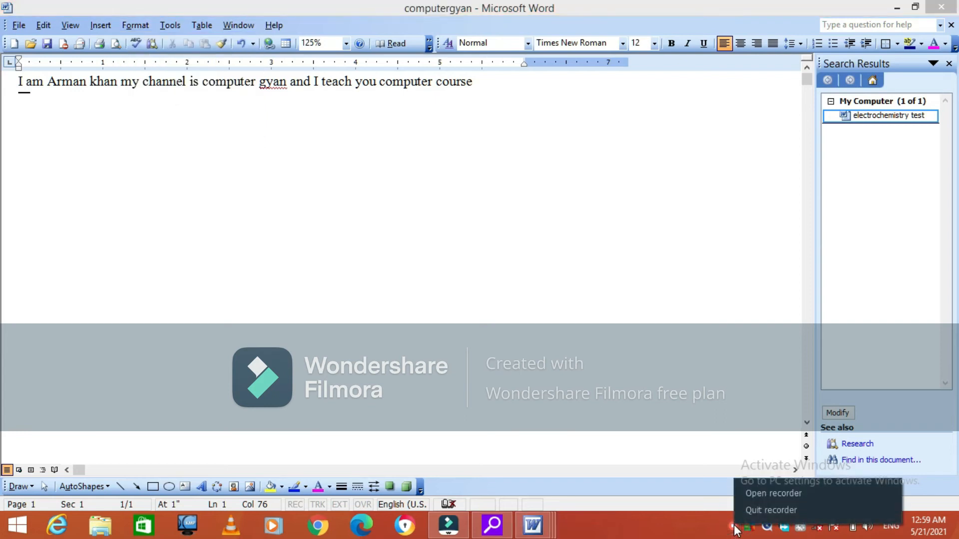
left_click(751, 496)
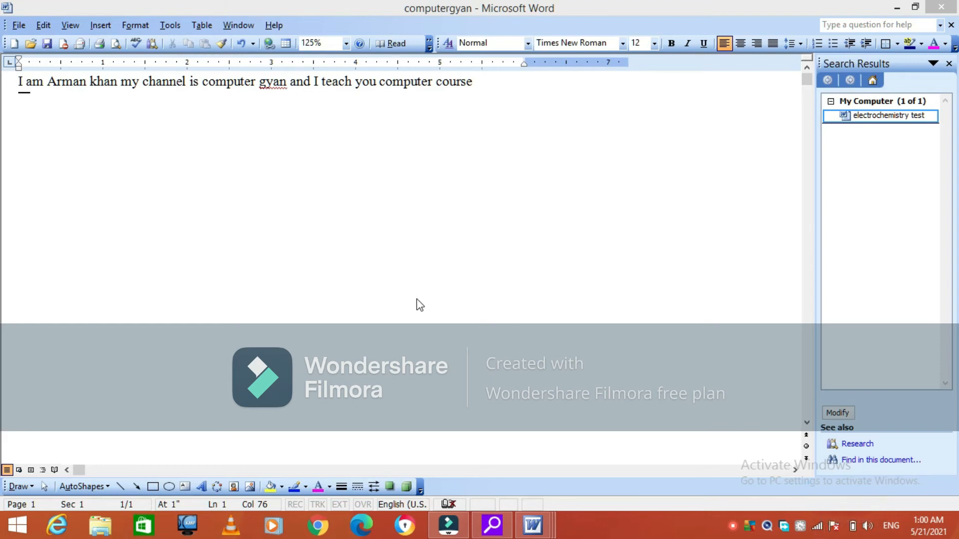
Step: Preview the computergyan document as a web page in a maximized browser window and close the preview
left_click(23, 29)
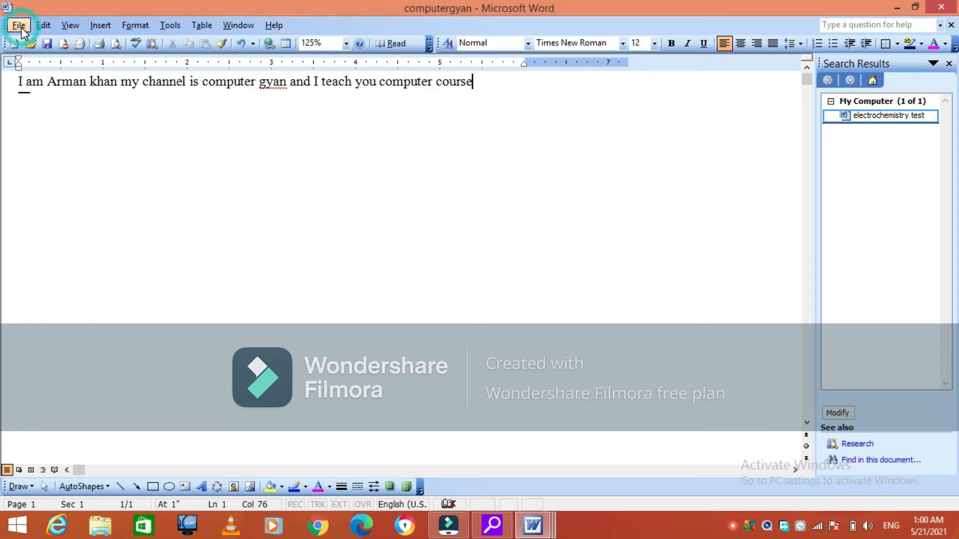
left_click(22, 28)
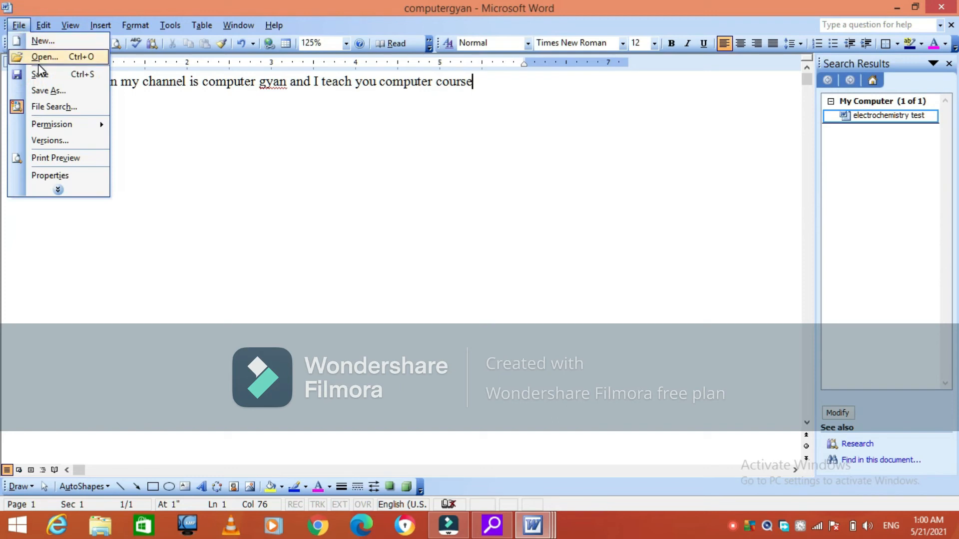
left_click(59, 190)
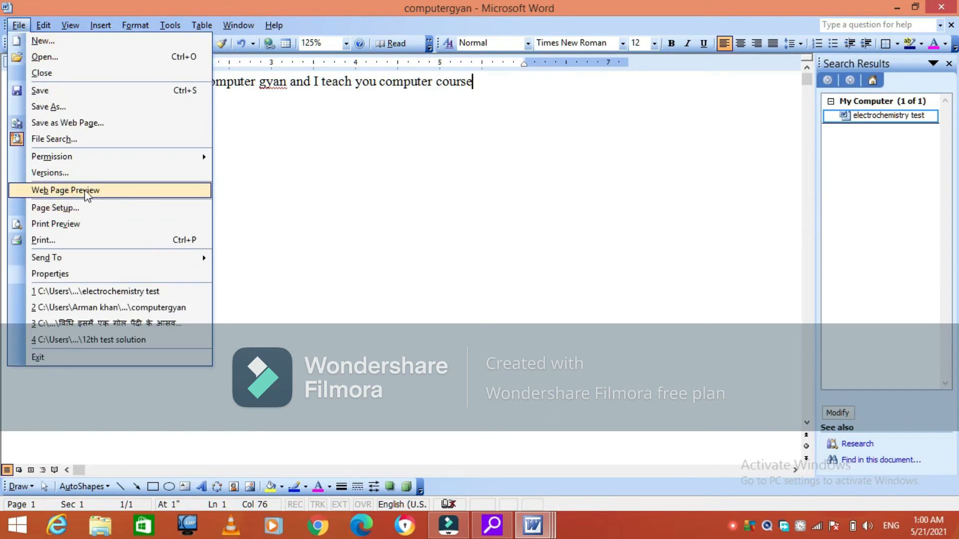
left_click(84, 192)
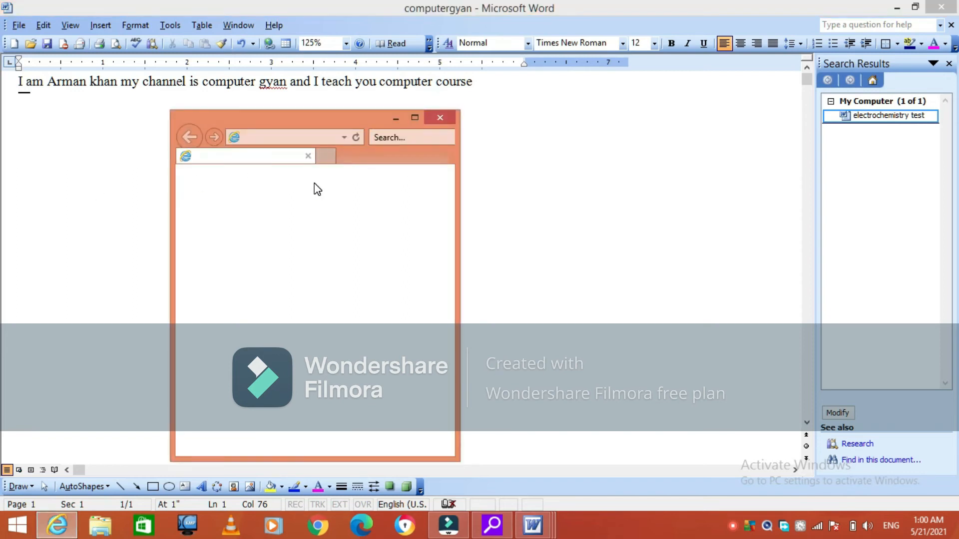
left_click(414, 117)
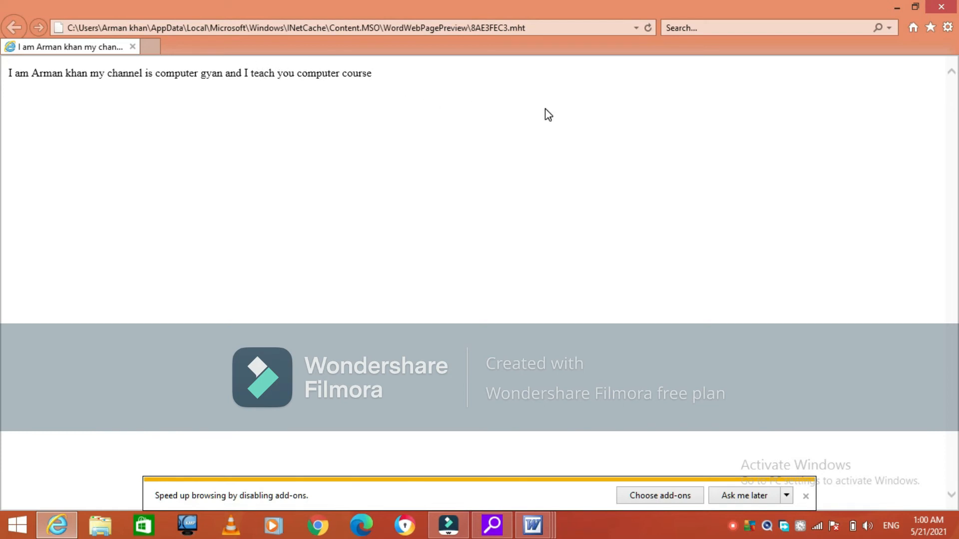
left_click(941, 6)
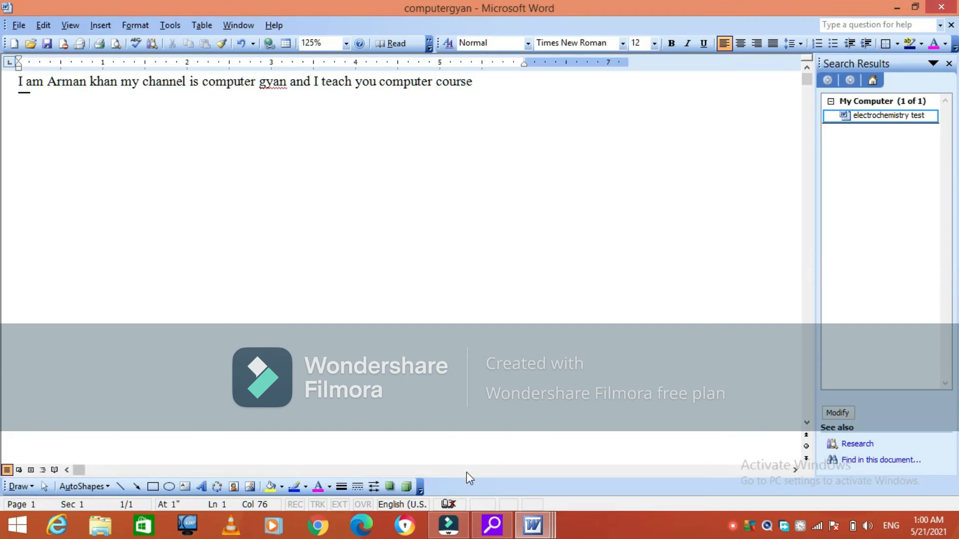
Step: Switch to the 12th test solution document, preview it as a web page in a maximized browser window and close the preview
left_click(533, 527)
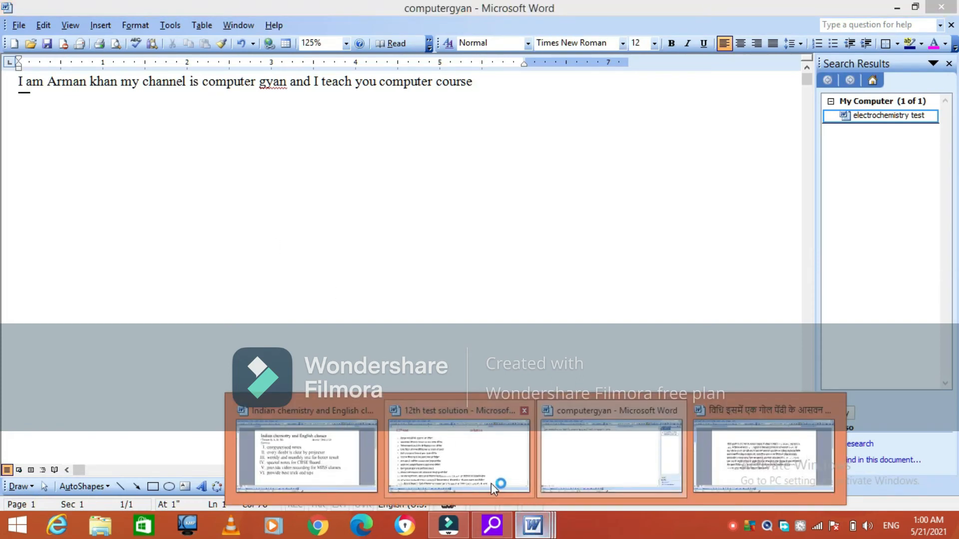
left_click(466, 459)
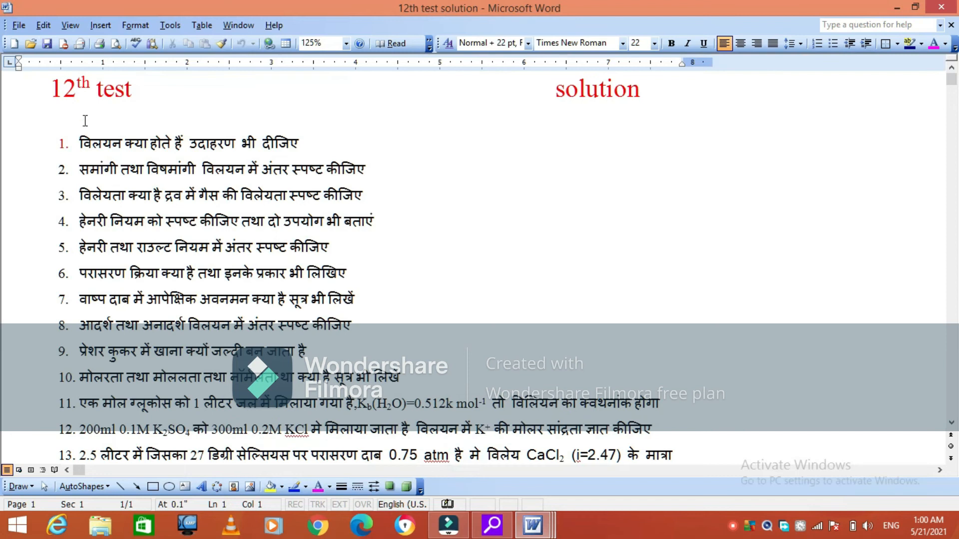
left_click(19, 25)
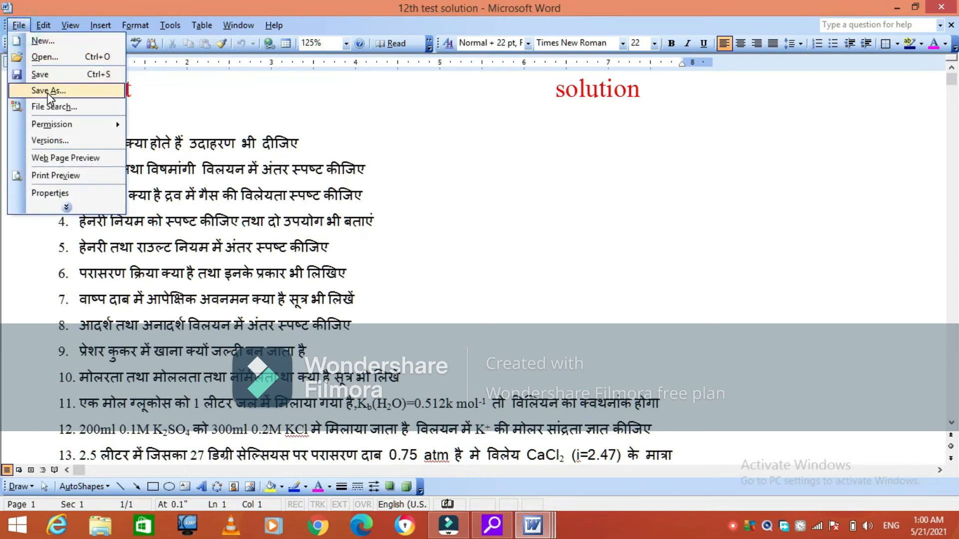
left_click(71, 158)
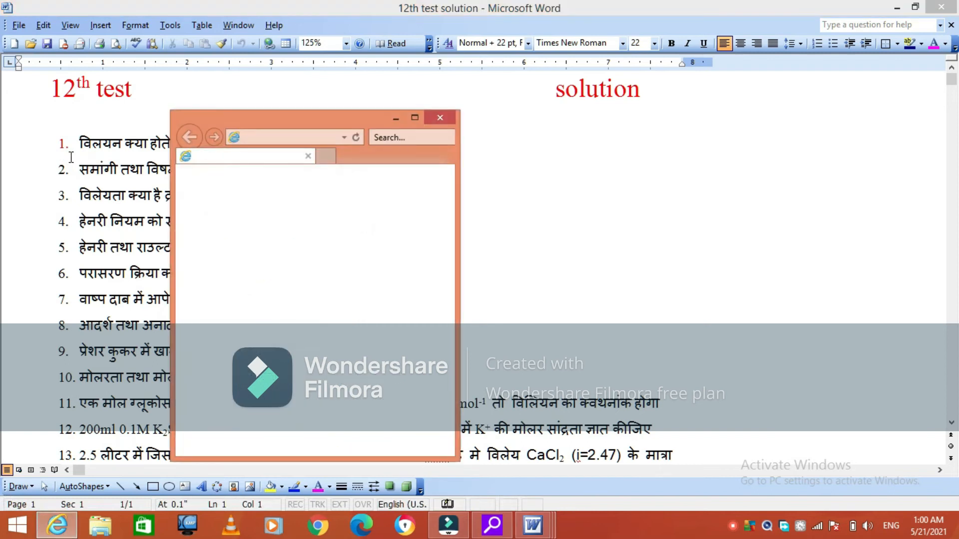
left_click(413, 119)
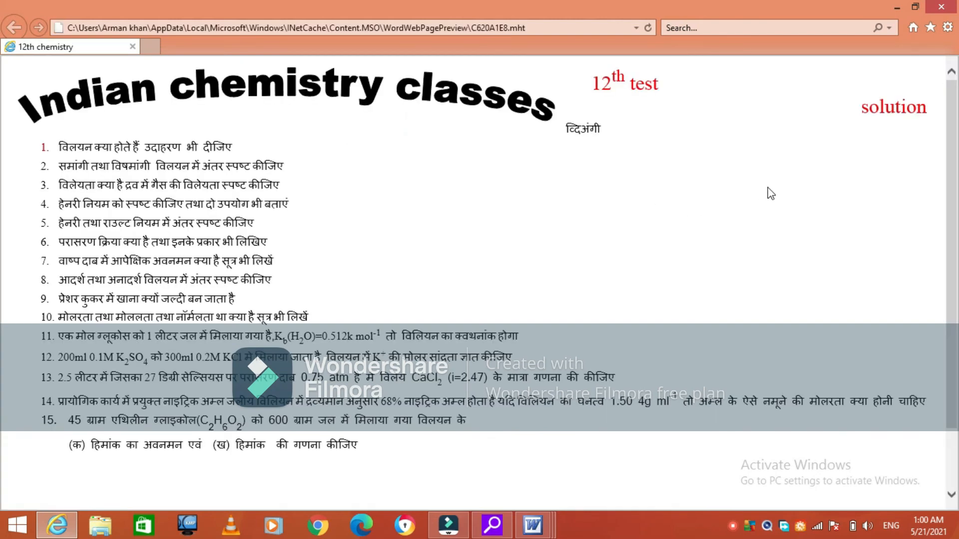
left_click(940, 7)
Step: Try to restrict permission on the 12th test solution document, selecting the free trial sign-up option, and dismiss the sign-up
left_click(19, 25)
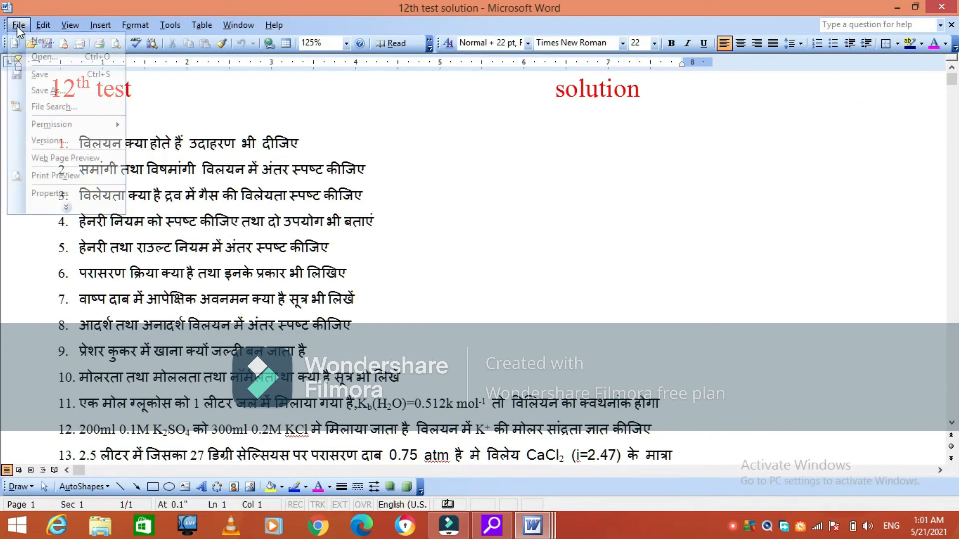
left_click(65, 207)
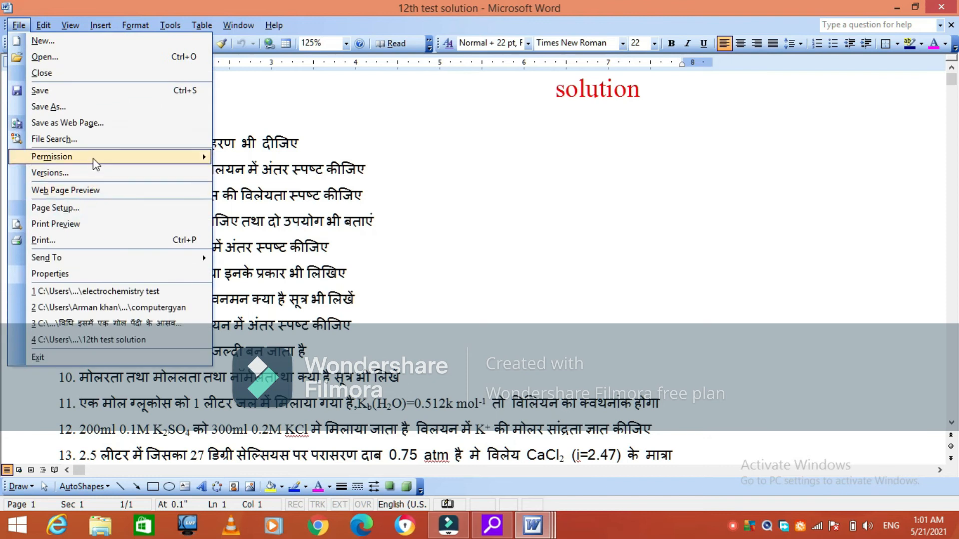
mouse_move(96, 164)
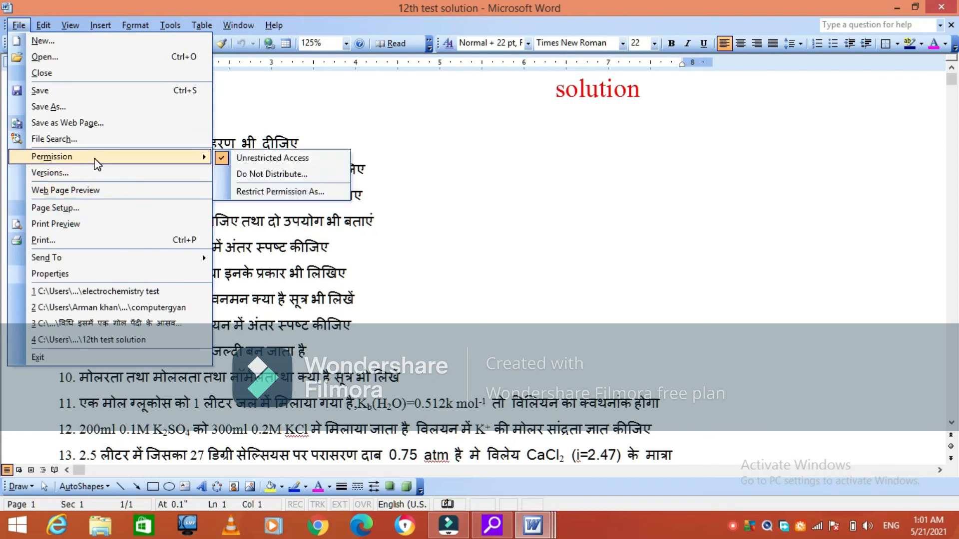
left_click(282, 189)
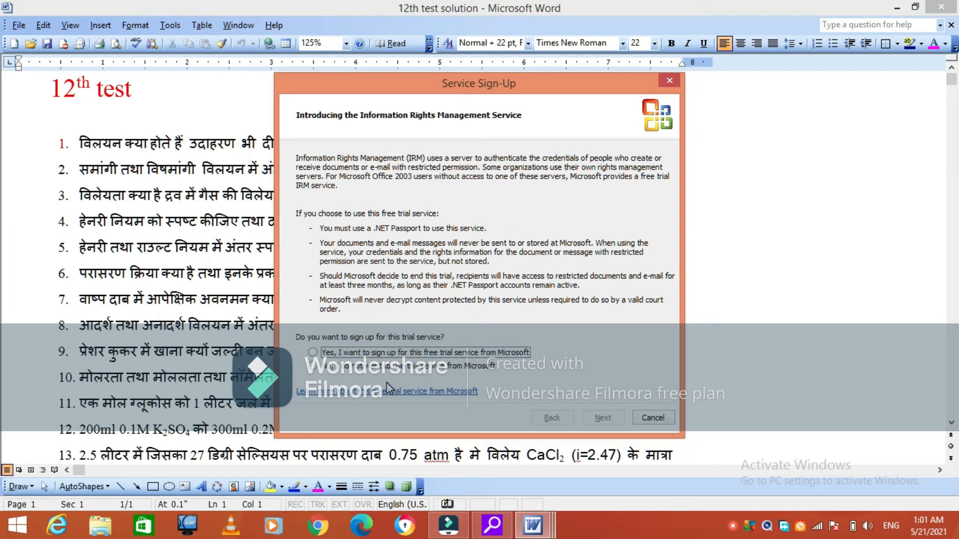
left_click(315, 367)
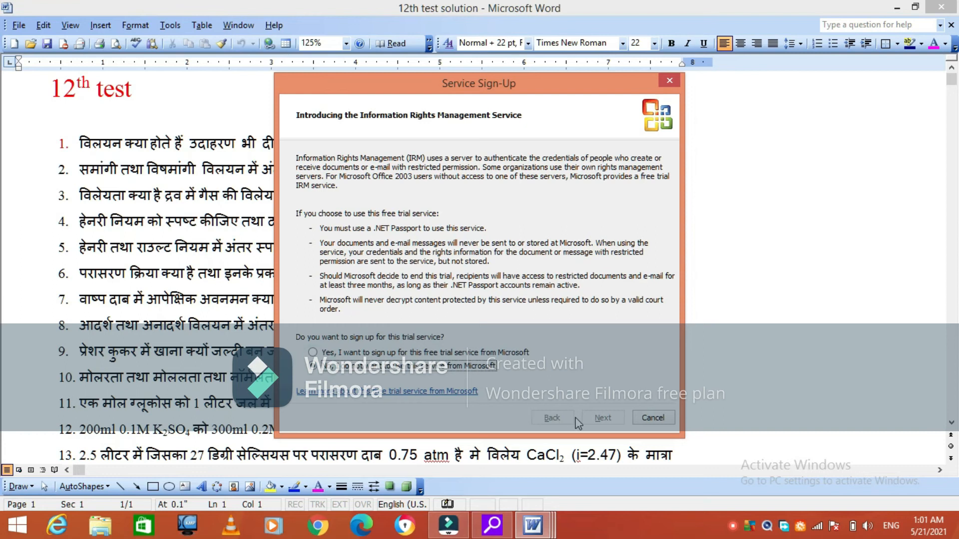
left_click(313, 353)
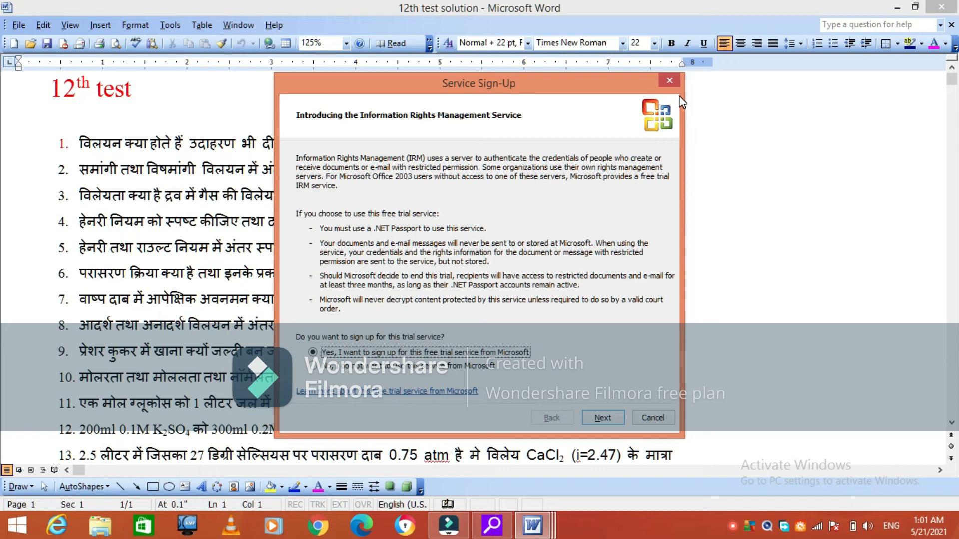
left_click(672, 86)
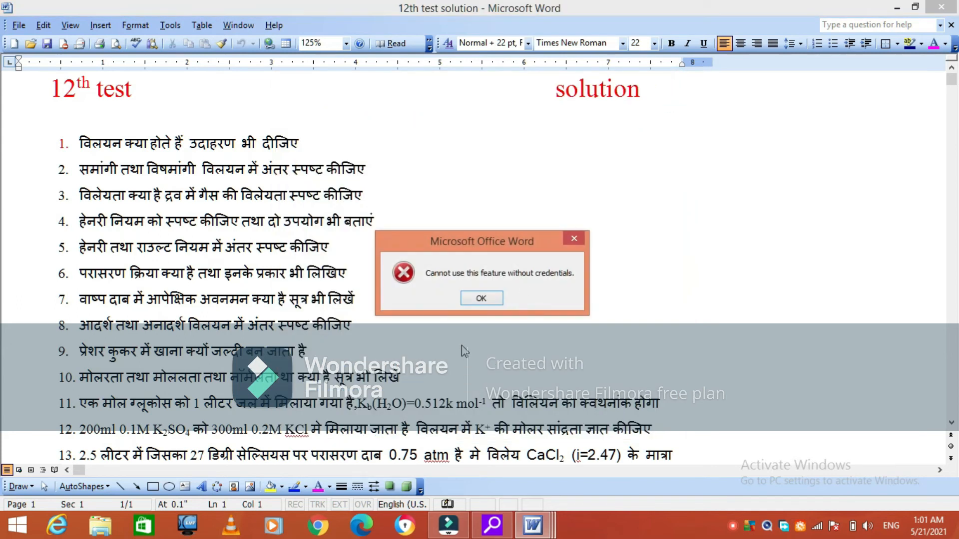
left_click(481, 298)
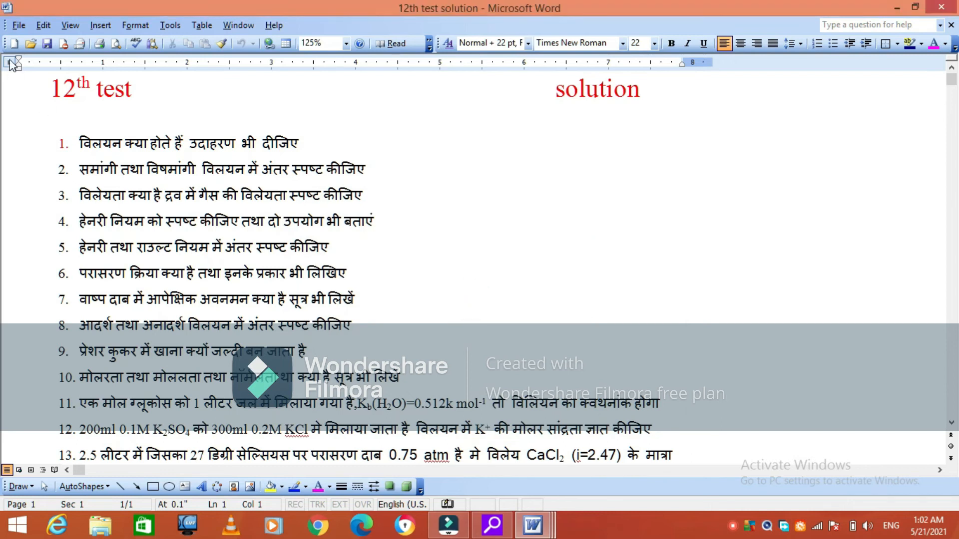
Step: Save the 12th test solution document as a single file web page in Documents, continuing despite the unsupported features
left_click(19, 26)
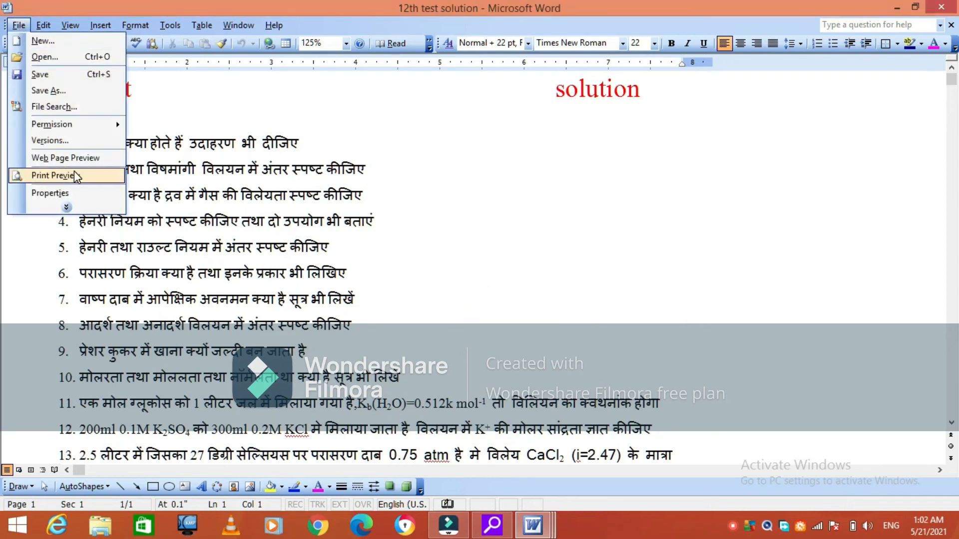
left_click(73, 207)
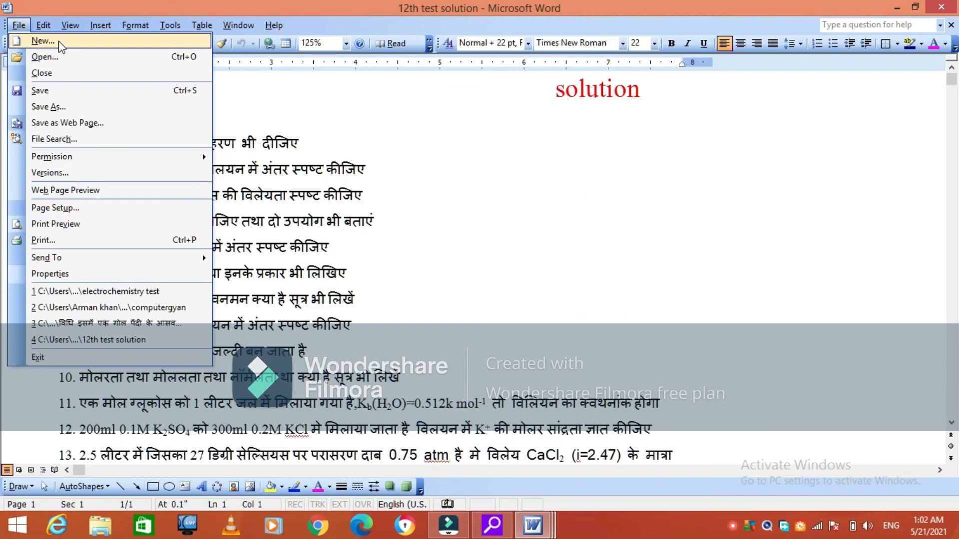
left_click(103, 123)
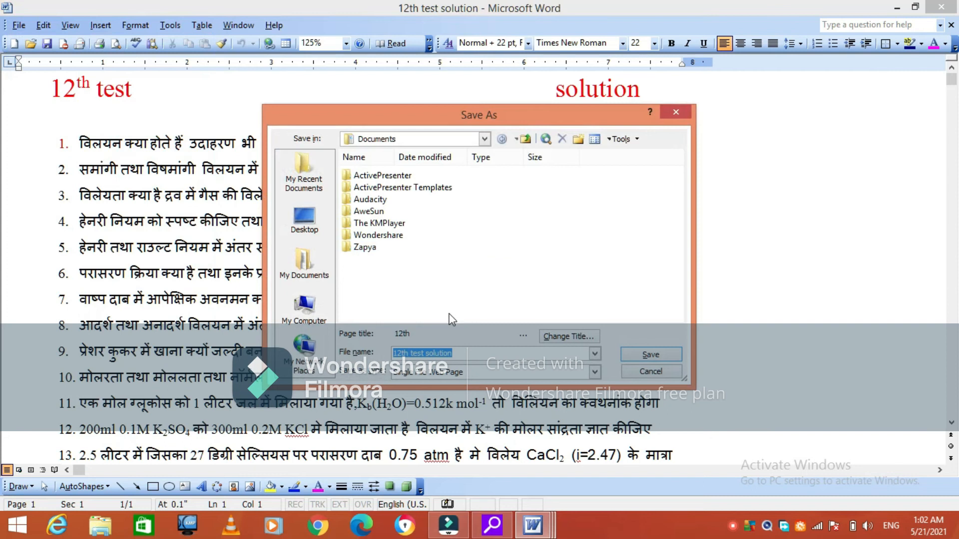
left_click(636, 355)
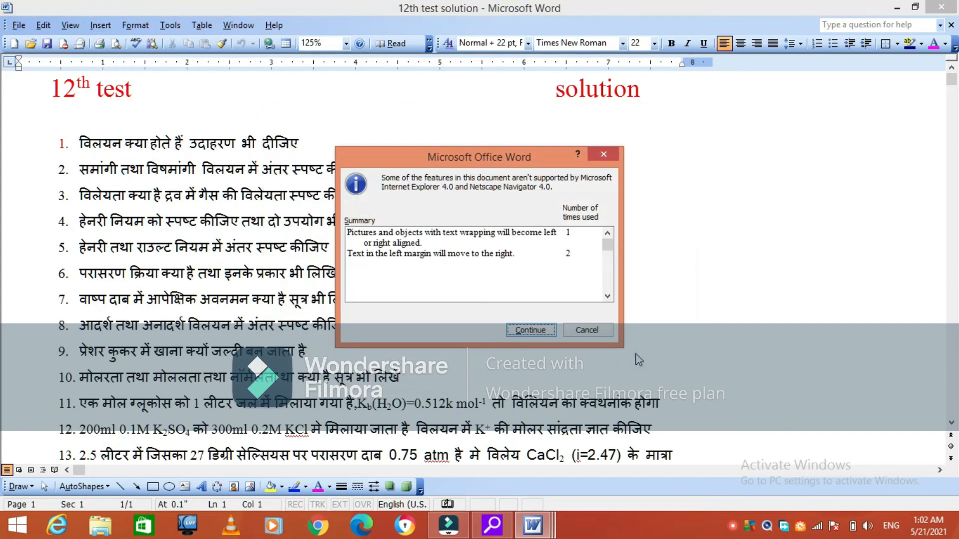
left_click(540, 330)
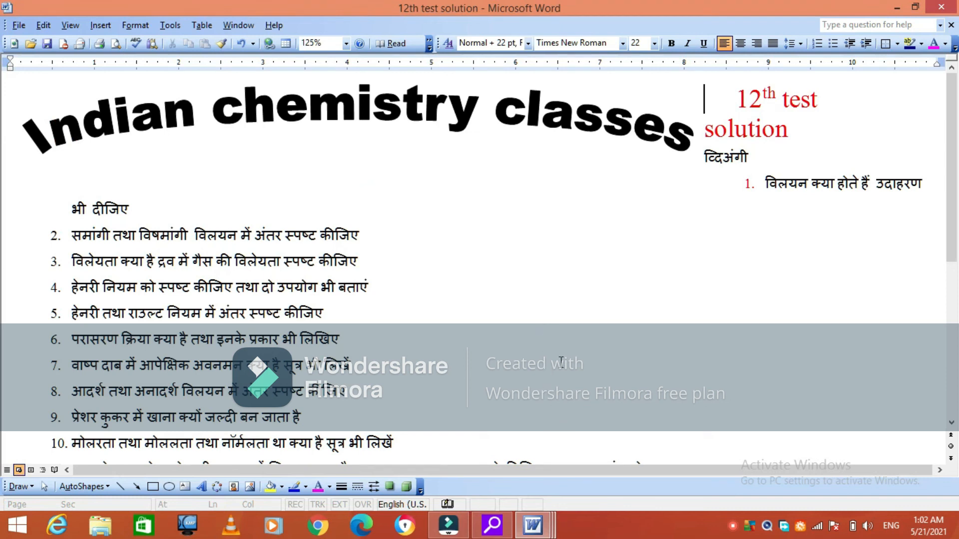
Step: Switch to the computergyan document, open its page setup and set the top margin to 1.1"
left_click(893, 11)
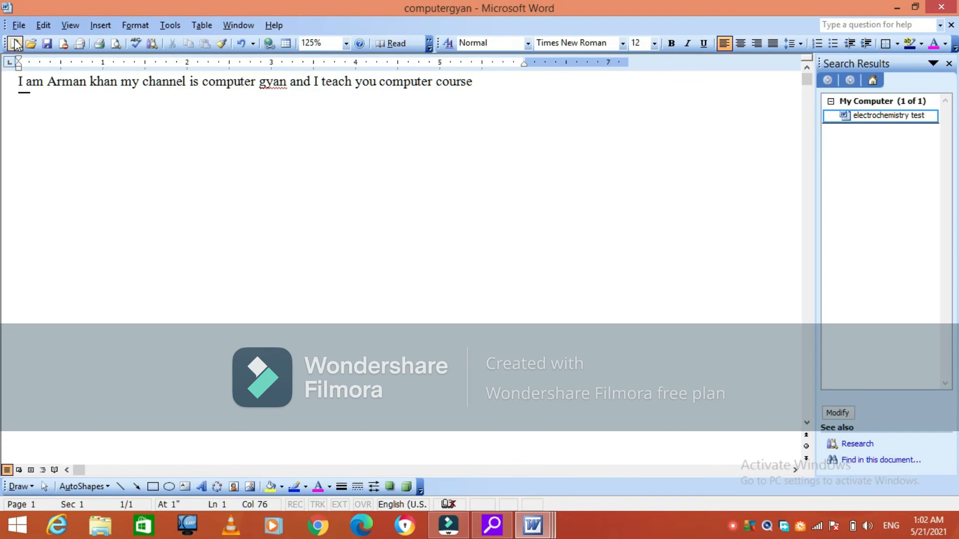
left_click(19, 26)
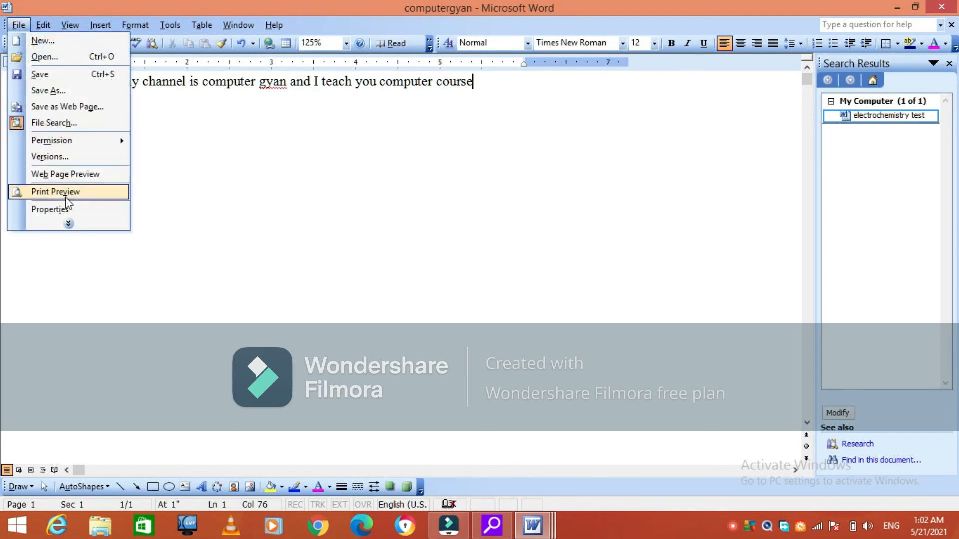
left_click(69, 224)
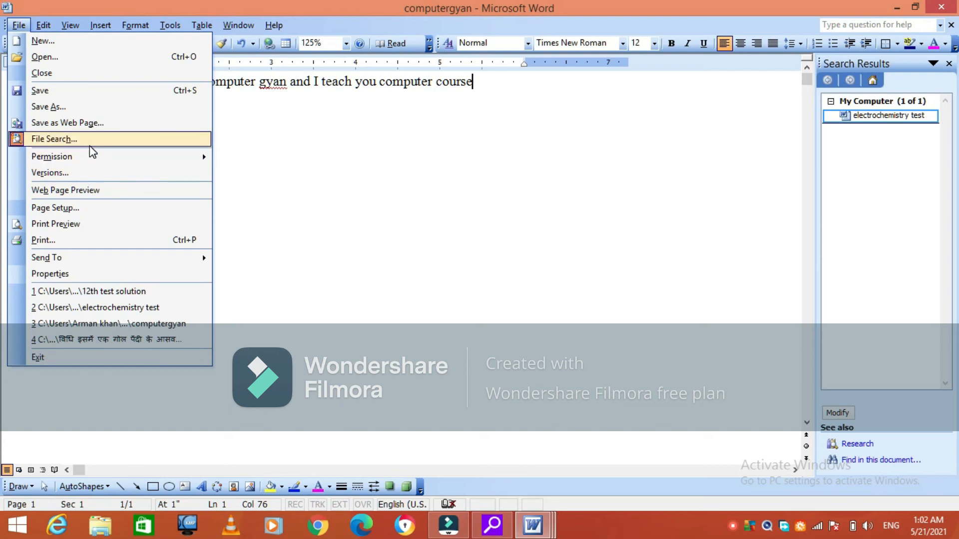
mouse_move(83, 157)
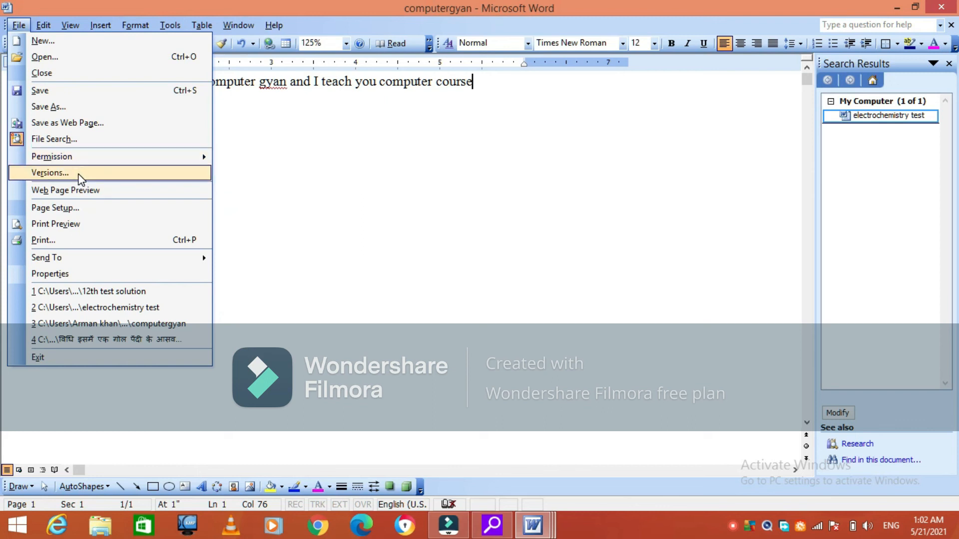
left_click(83, 206)
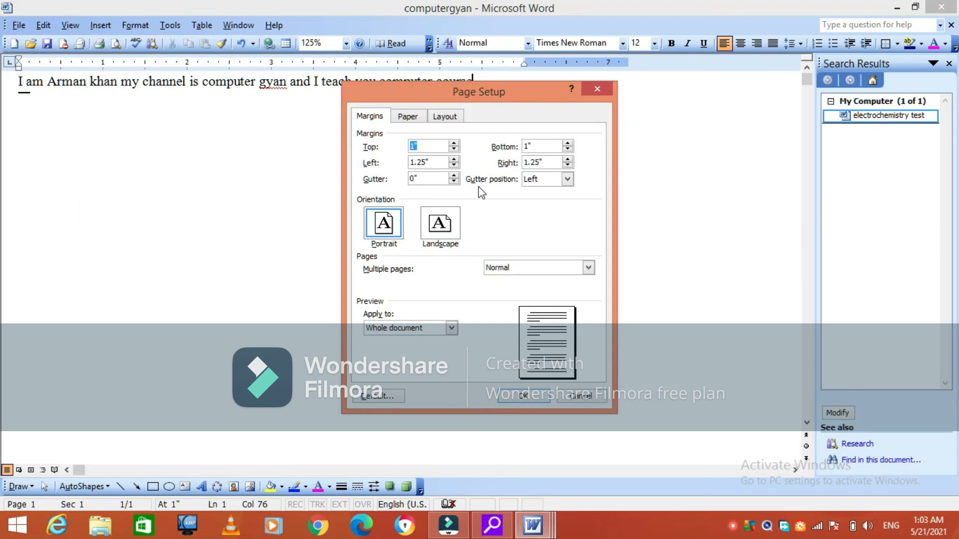
left_click(454, 142)
left_click(454, 143)
left_click(454, 143)
left_click(453, 142)
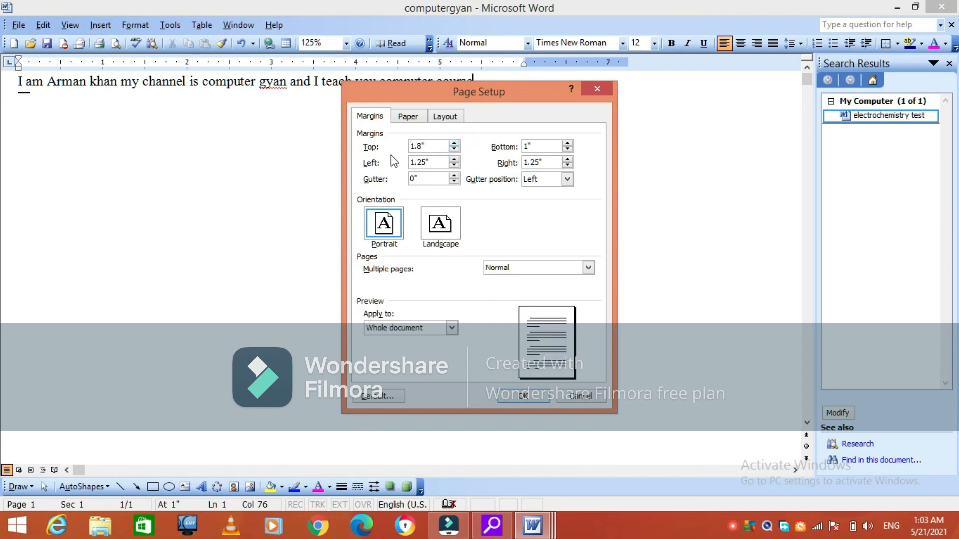
left_click(453, 149)
left_click(454, 150)
left_click(453, 149)
left_click(453, 150)
left_click(453, 150)
left_click(453, 149)
left_click(454, 149)
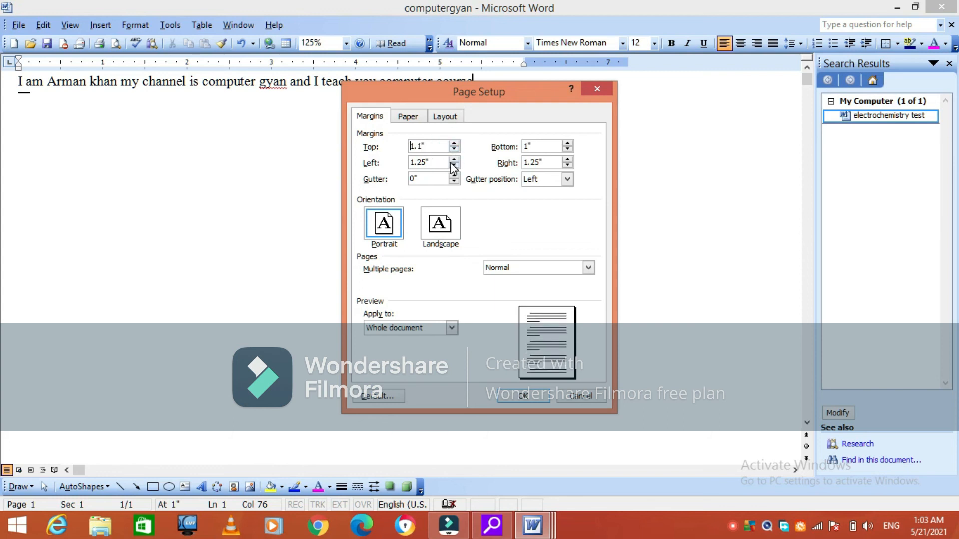
Step: Set the left margin of the computergyan document to 1"
left_click(454, 159)
left_click(453, 159)
left_click(454, 160)
left_click(453, 160)
left_click(454, 159)
left_click(453, 159)
left_click(454, 159)
left_click(454, 160)
left_click(453, 159)
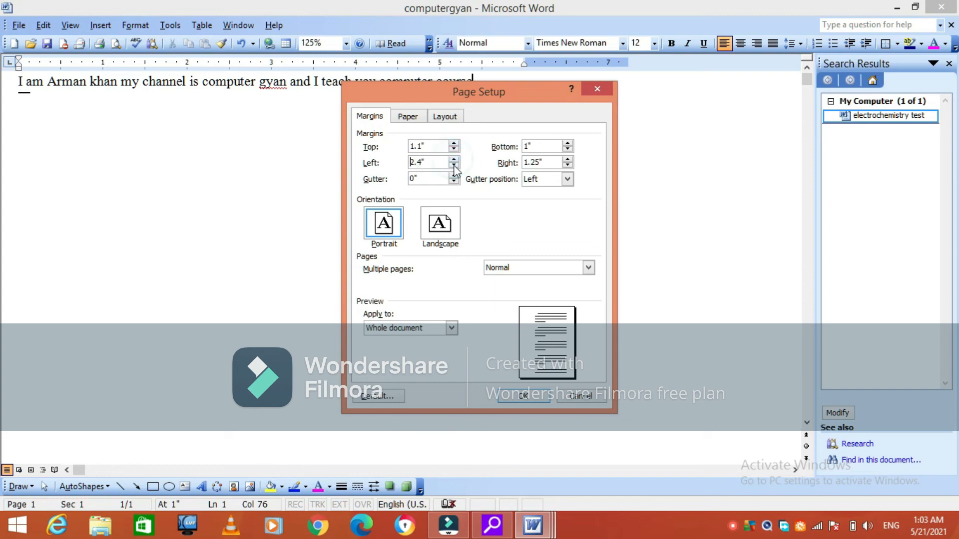
left_click(453, 160)
left_click(454, 165)
left_click(454, 166)
left_click(454, 166)
left_click(454, 165)
left_click(454, 166)
left_click(454, 165)
left_click(454, 165)
left_click(453, 166)
left_click(454, 165)
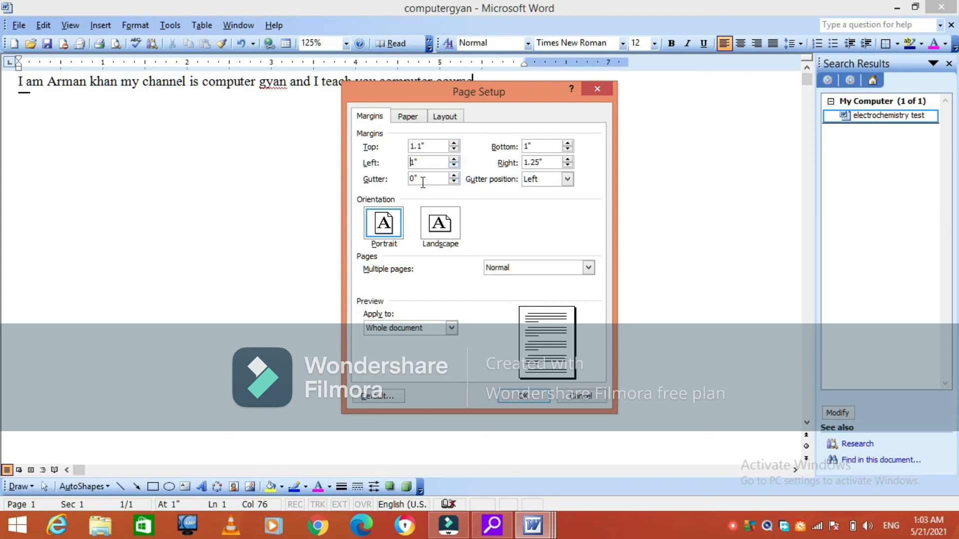
Step: Set the gutter of the computergyan document to 0.4"
left_click(454, 176)
left_click(454, 175)
left_click(454, 175)
left_click(454, 174)
left_click(454, 175)
left_click(454, 175)
left_click(454, 175)
left_click(454, 175)
left_click(454, 176)
left_click(454, 175)
left_click(454, 175)
left_click(453, 175)
left_click(457, 175)
left_click(457, 175)
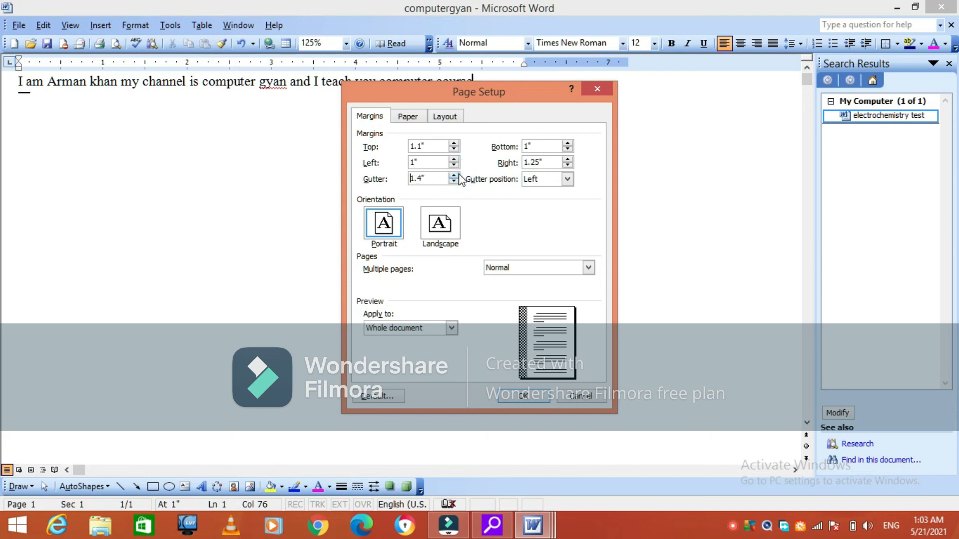
left_click(457, 181)
left_click(457, 181)
left_click(457, 181)
left_click(454, 181)
left_click(454, 181)
left_click(454, 181)
left_click(453, 182)
left_click(454, 181)
left_click(454, 181)
left_click(453, 182)
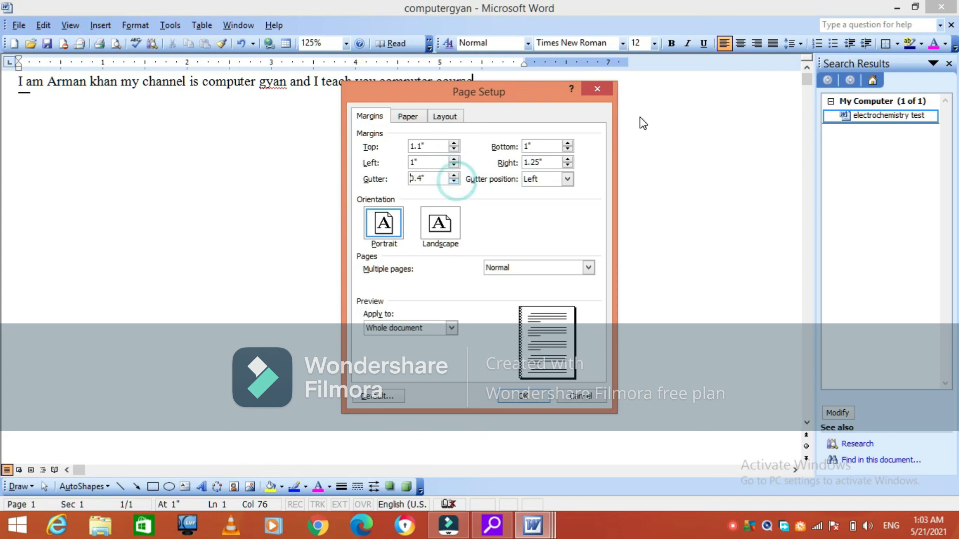
Step: Set the bottom margin of the computergyan document to 1.2"
left_click(567, 143)
left_click(567, 144)
left_click(567, 145)
left_click(568, 143)
left_click(568, 143)
left_click(569, 144)
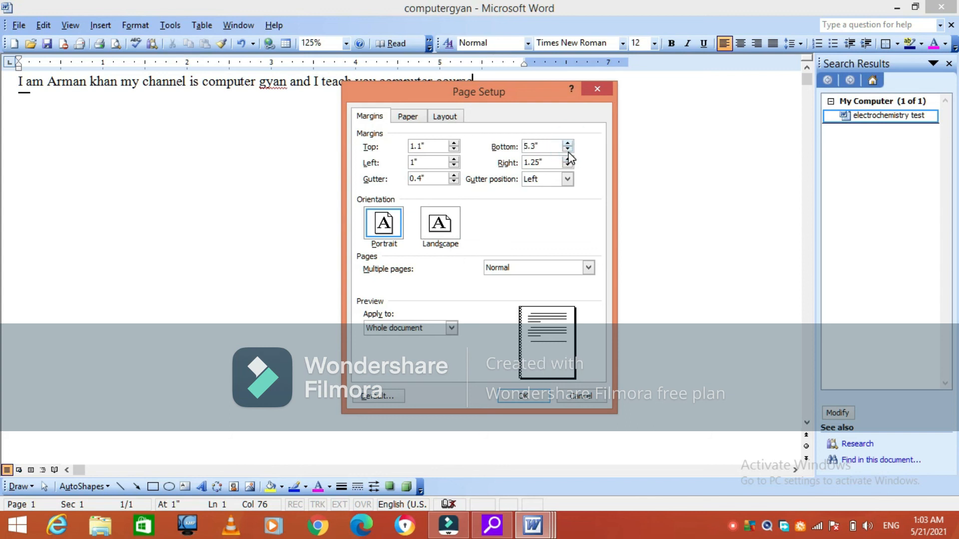
left_click(567, 149)
left_click(568, 149)
left_click(568, 148)
left_click(569, 150)
left_click(568, 150)
left_click(569, 149)
Step: Set the right margin of the computergyan document to 1.2"
left_click(568, 160)
left_click(568, 159)
left_click(568, 159)
left_click(567, 160)
left_click(567, 164)
left_click(568, 165)
left_click(568, 164)
left_click(568, 165)
left_click(567, 165)
left_click(568, 165)
Step: Switch the gutter position to Top and back to Left, and apply the page setup to the whole document
left_click(567, 178)
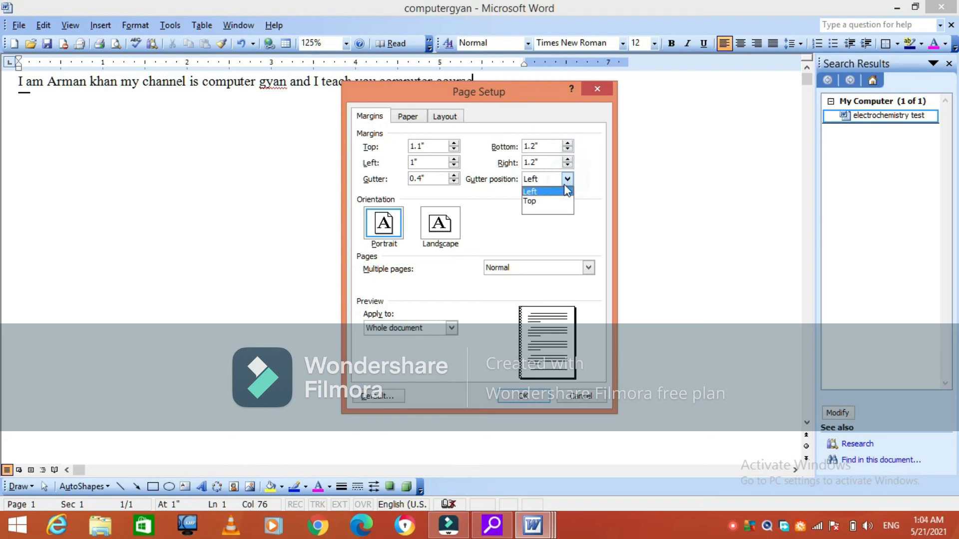
left_click(556, 200)
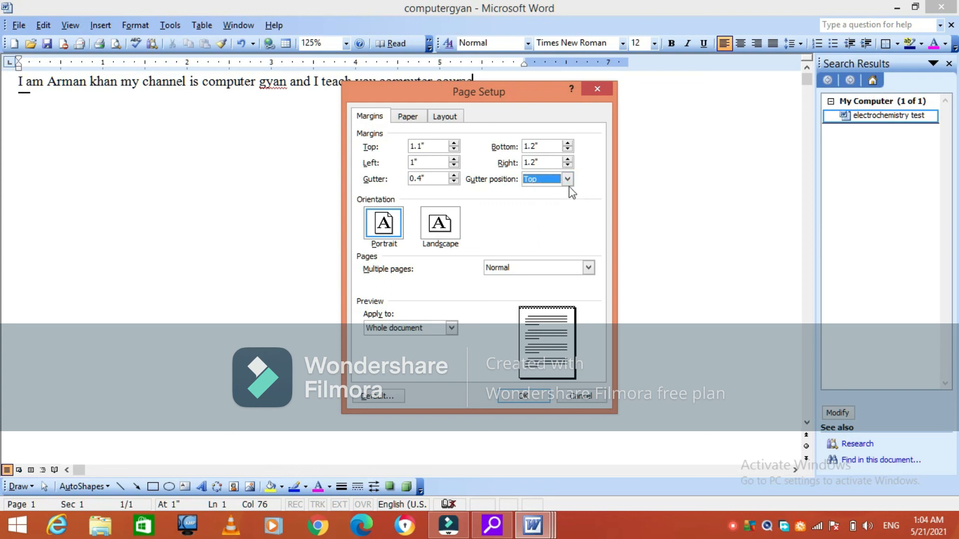
left_click(568, 180)
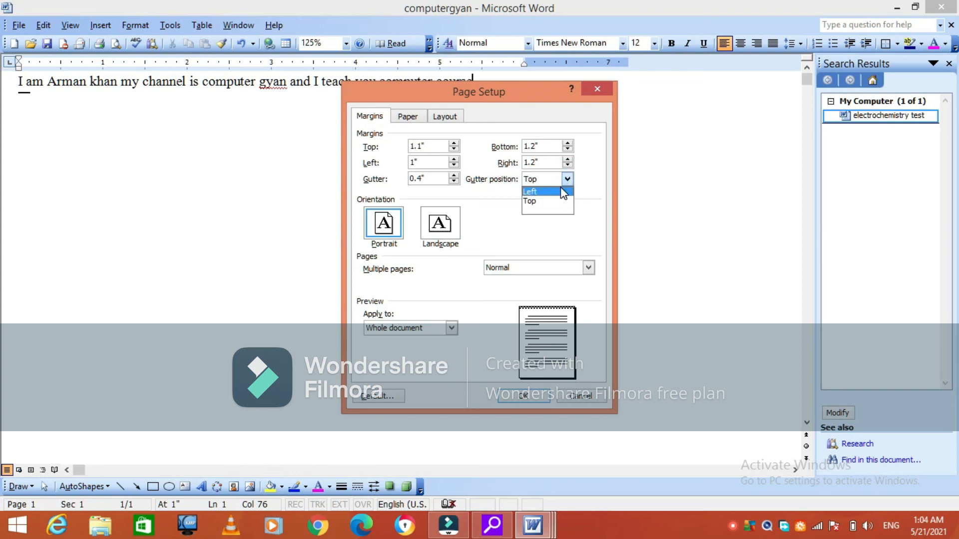
left_click(560, 189)
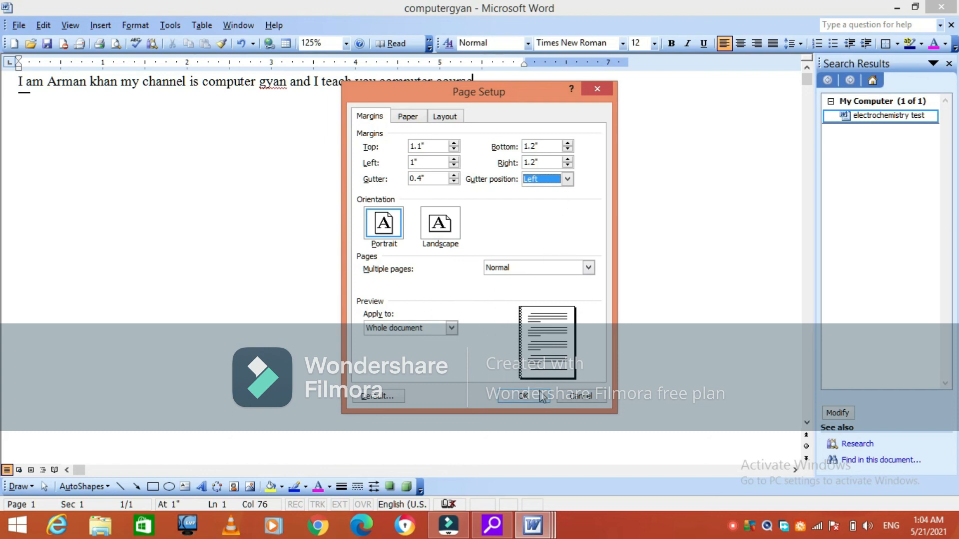
left_click(528, 397)
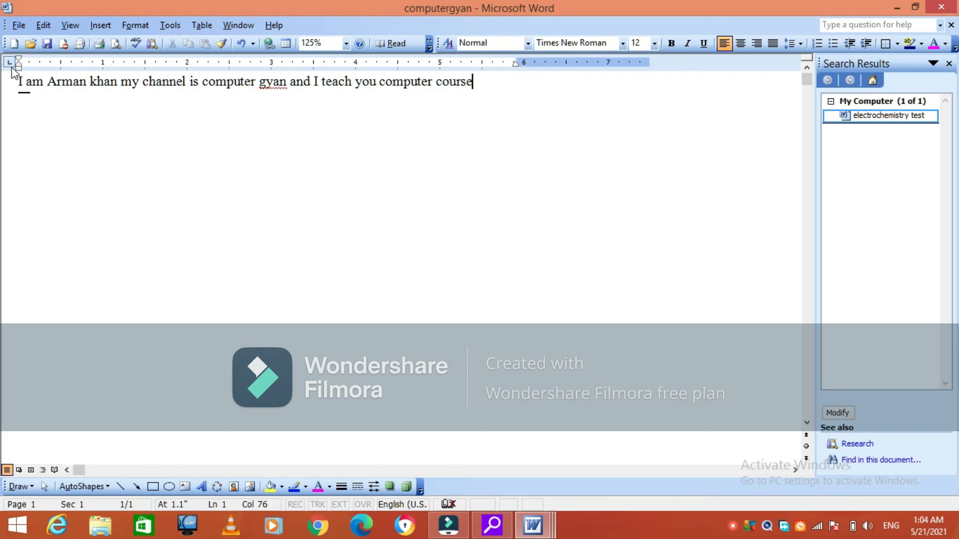
Step: Create a new blank document and open its page setup
left_click(19, 26)
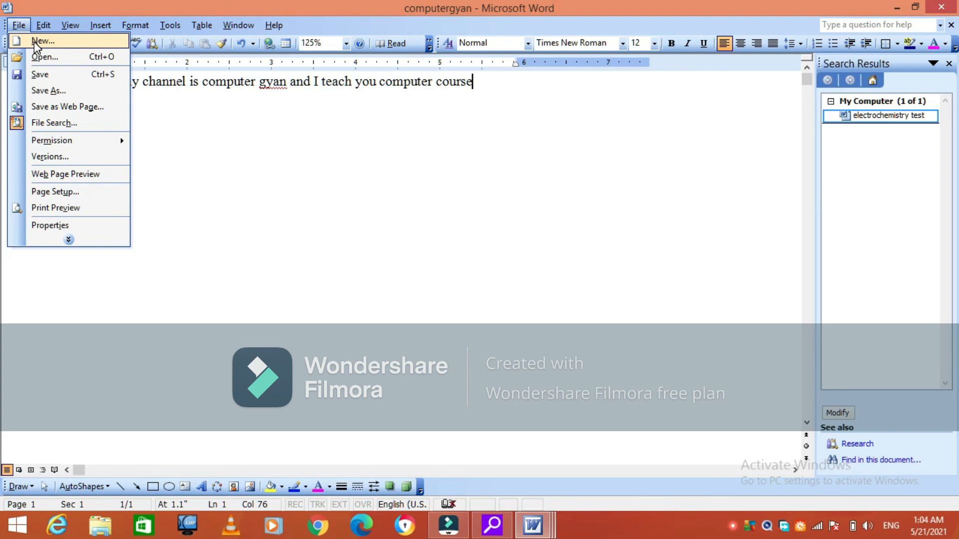
left_click(33, 41)
left_click(849, 110)
left_click(19, 26)
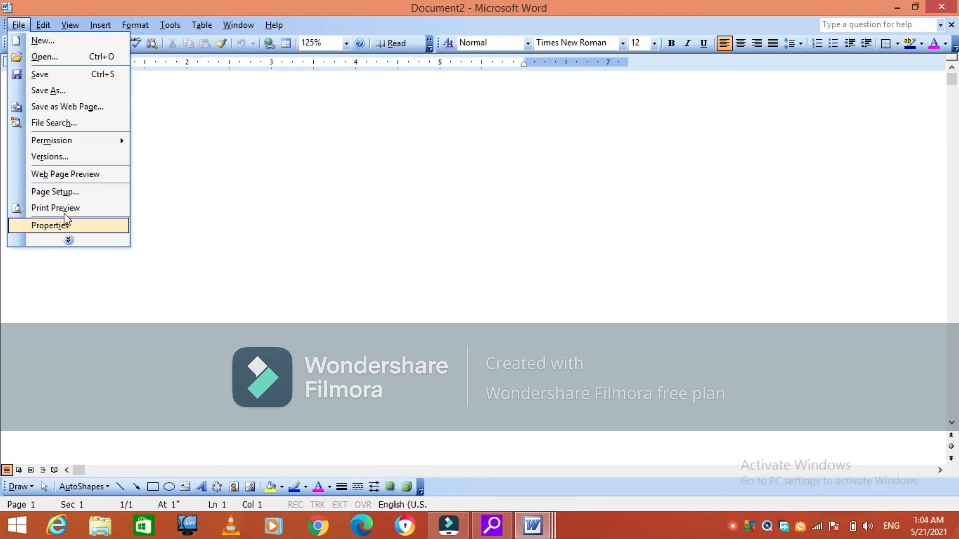
left_click(90, 198)
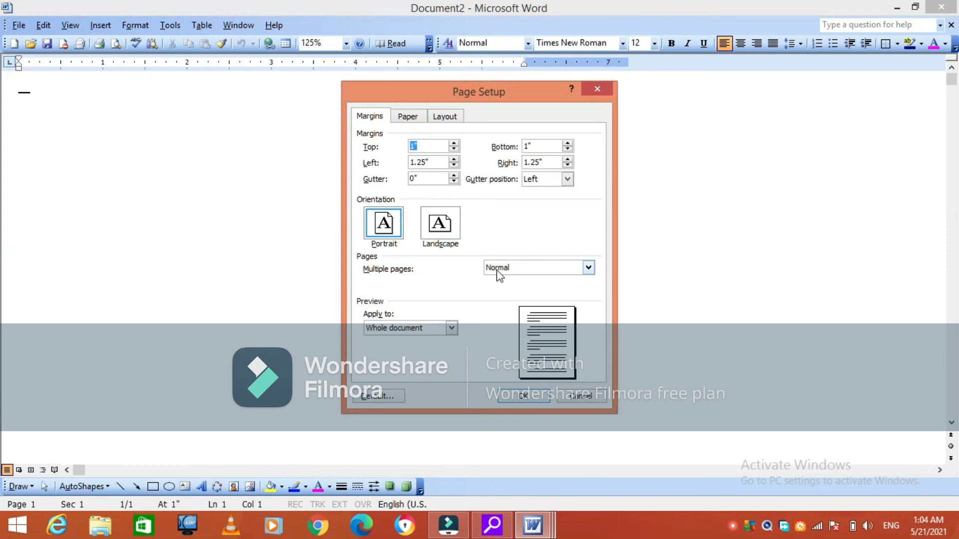
Step: Try to apply a 5.8" gutter to the blank document
left_click(454, 175)
left_click(456, 176)
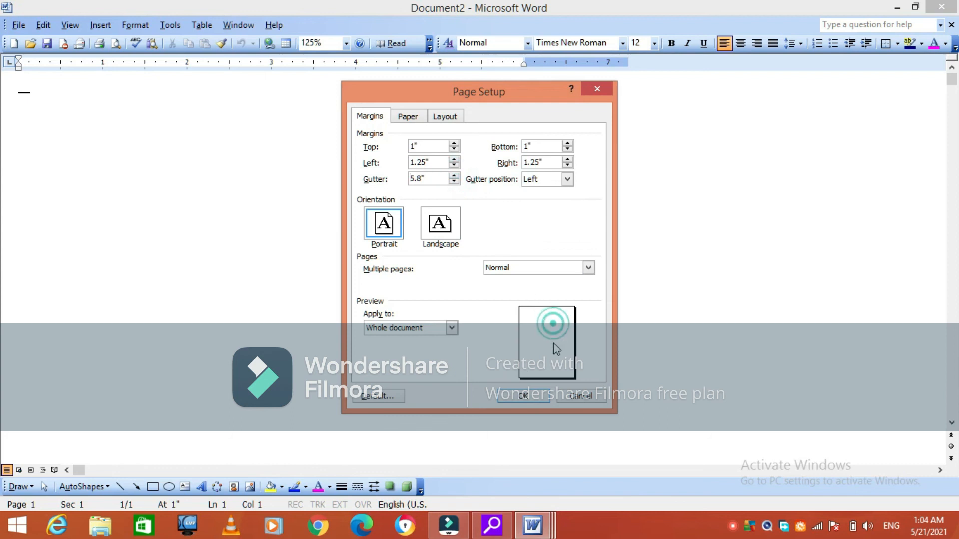
left_click(536, 399)
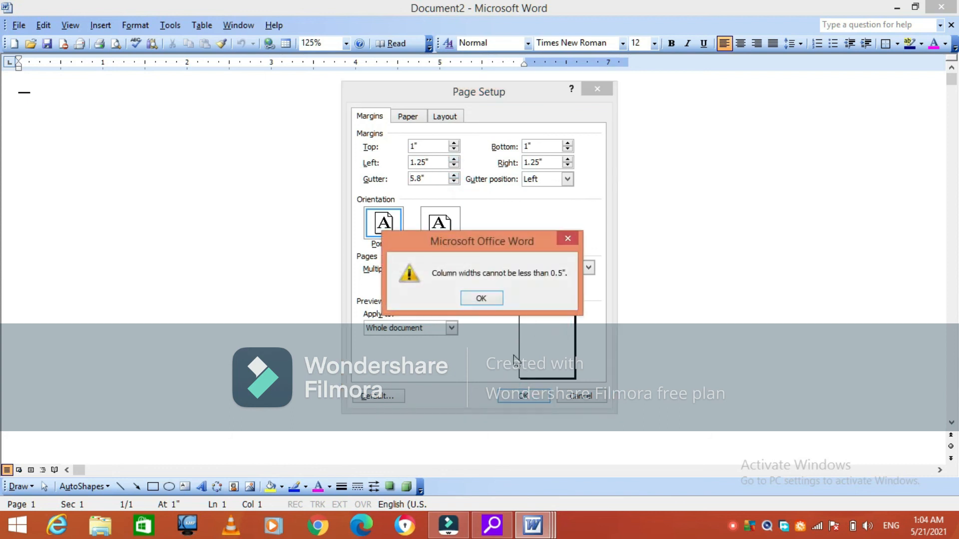
left_click(481, 299)
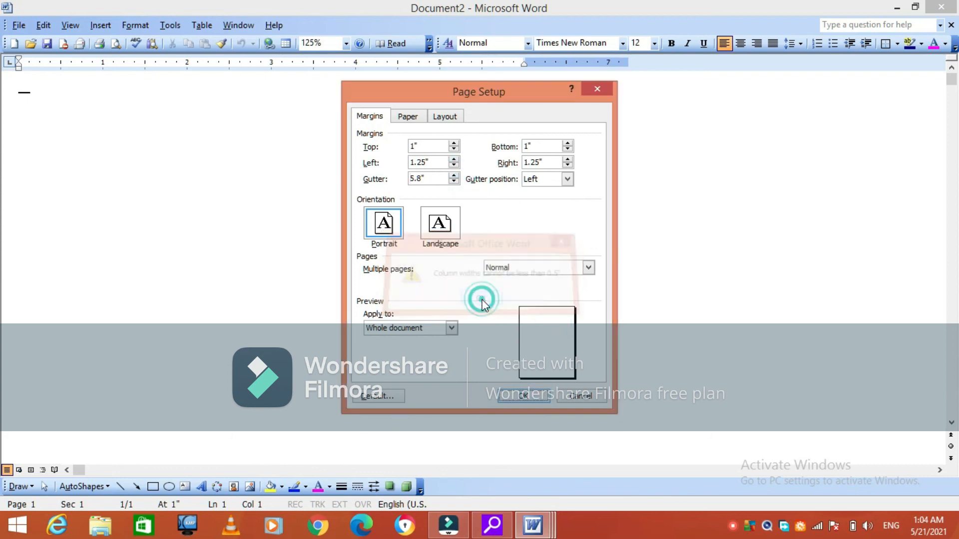
Step: Set the blank document's gutter to 5.3" and apply the page setup
left_click(453, 176)
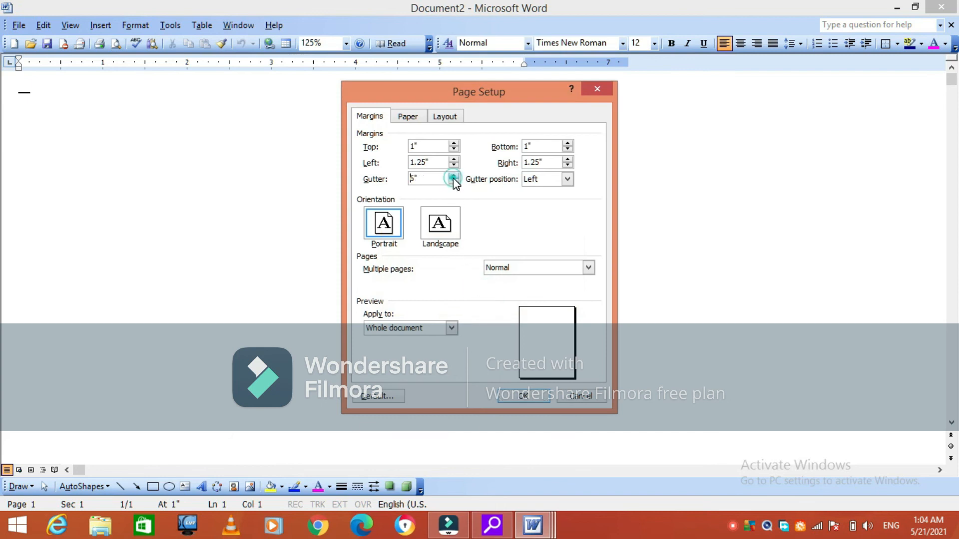
left_click(454, 182)
left_click(454, 182)
left_click(455, 183)
left_click(454, 182)
left_click(454, 181)
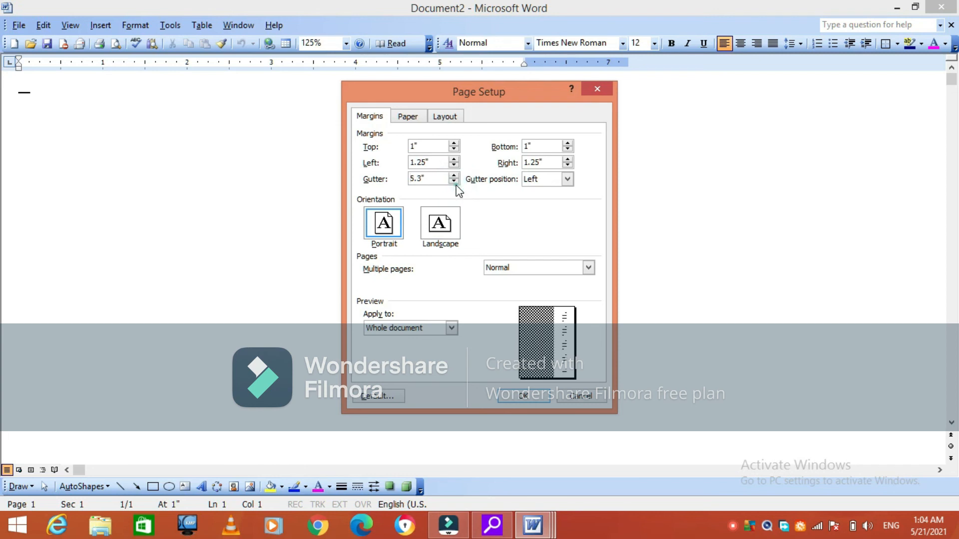
left_click(524, 397)
Step: Enter the text ssrftfhhhh, check it in print preview at 100% zoom and close the preview
type("ssrftfhhhh")
left_click(18, 25)
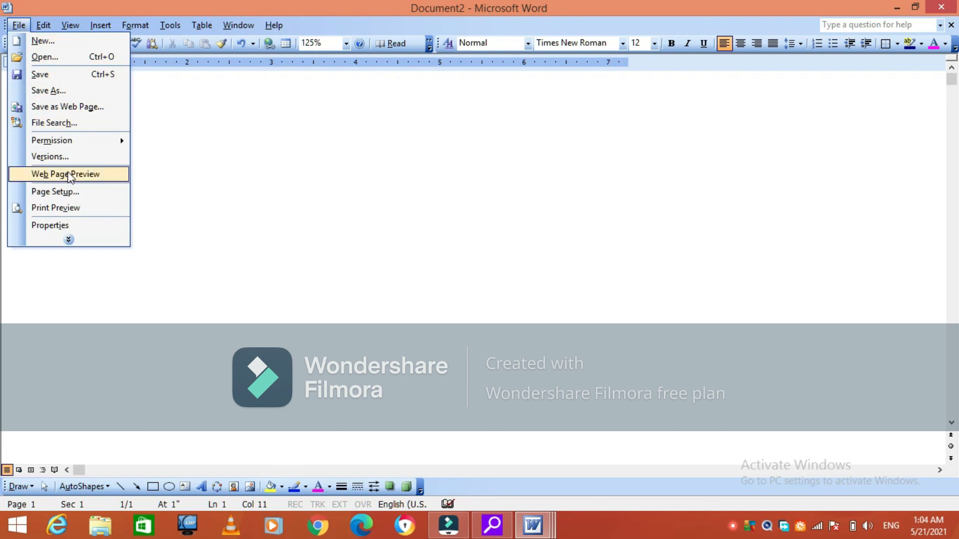
left_click(74, 207)
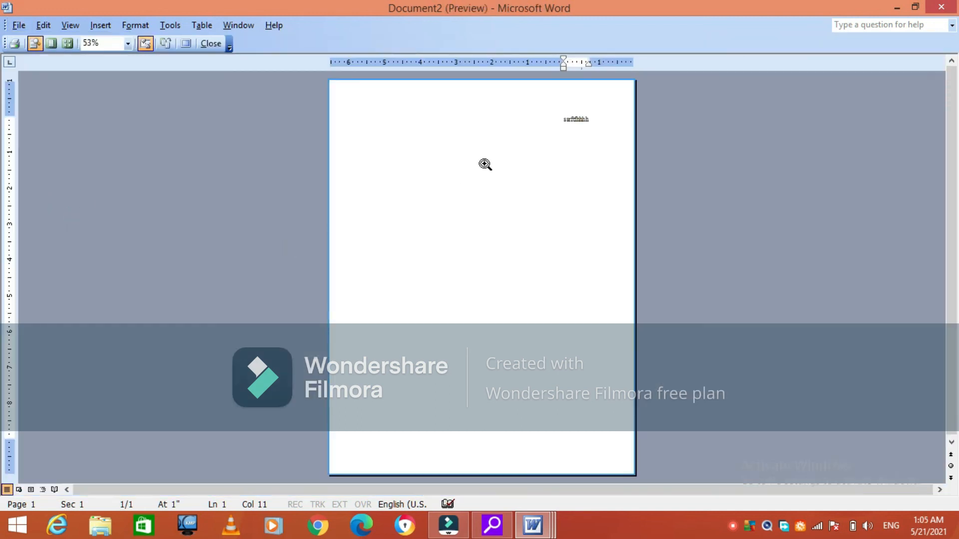
left_click(581, 120)
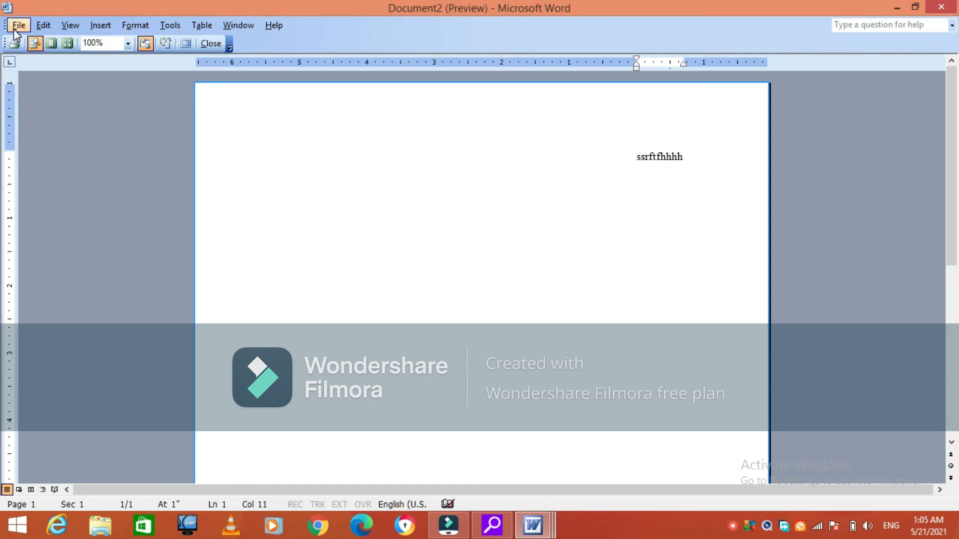
key("Escape")
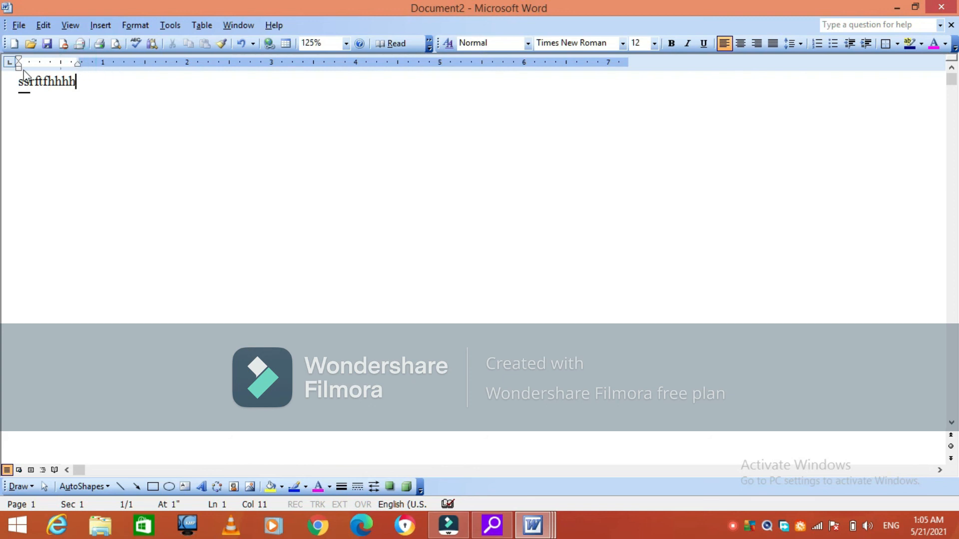
Step: Give the ssrftfhhhh paragraph a small hanging indent
left_click_drag(19, 62, 70, 61)
right_click(732, 524)
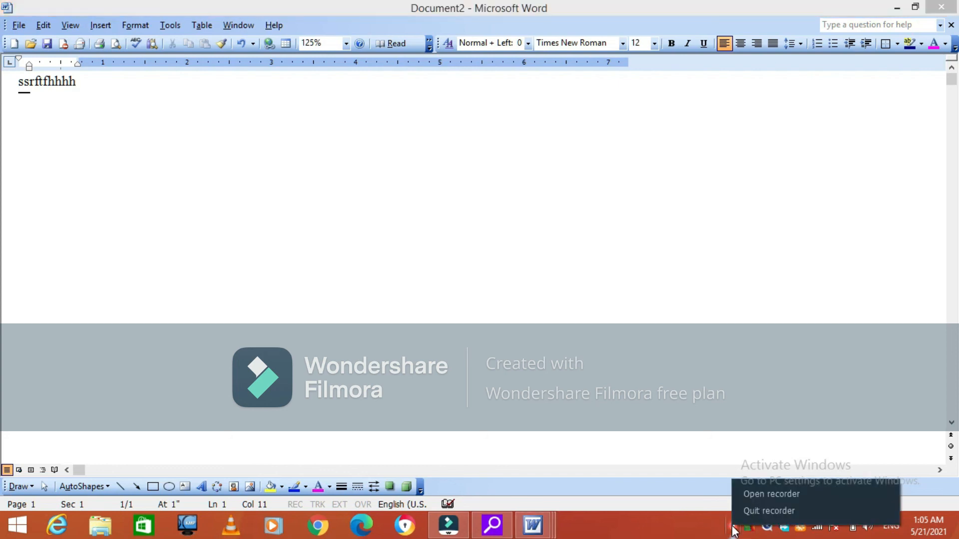